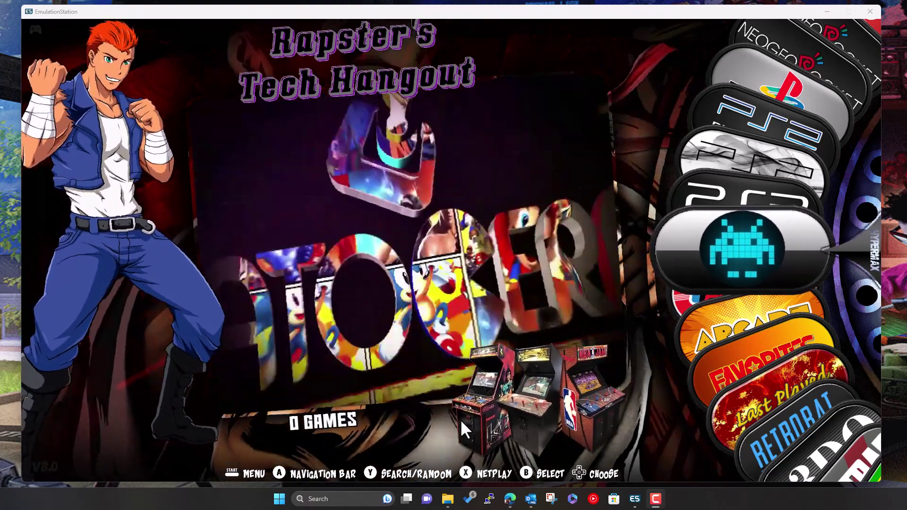
# Bring up the RB-Build and Video 17 Explorer windows and browse the 62 split archive parts
pyautogui.moveTo(446, 502)
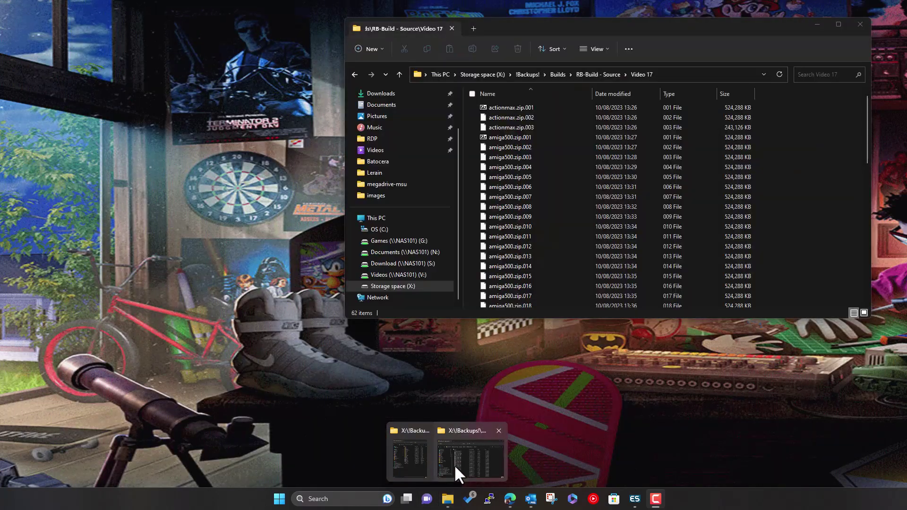
pyautogui.click(454, 463)
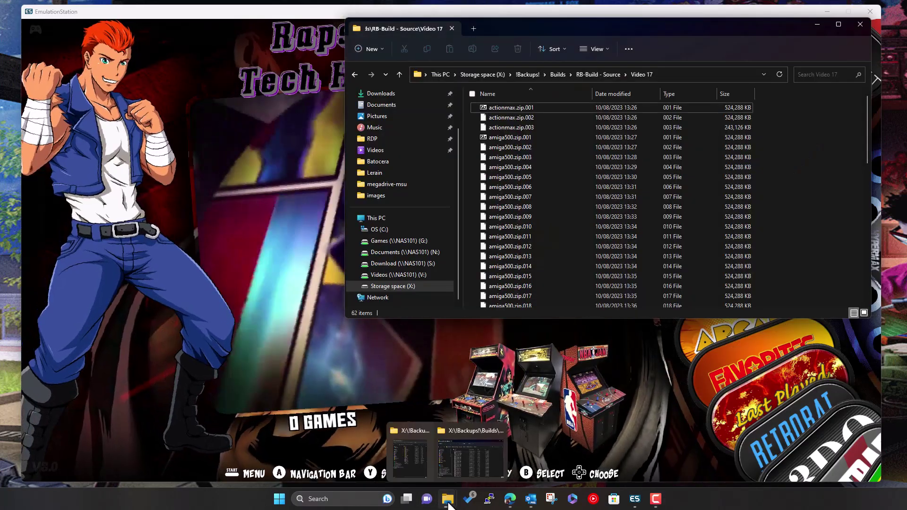
pyautogui.click(396, 456)
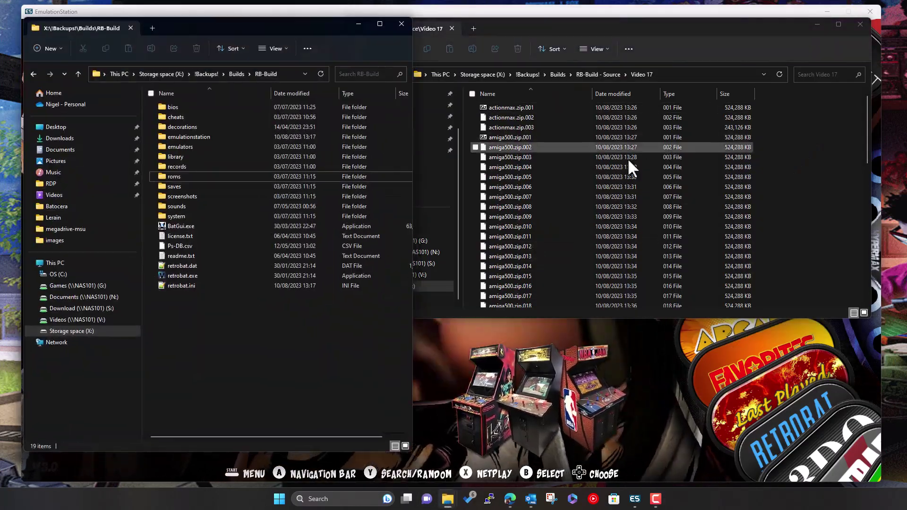
pyautogui.click(725, 29)
pyautogui.scroll(-10, 635, 170)
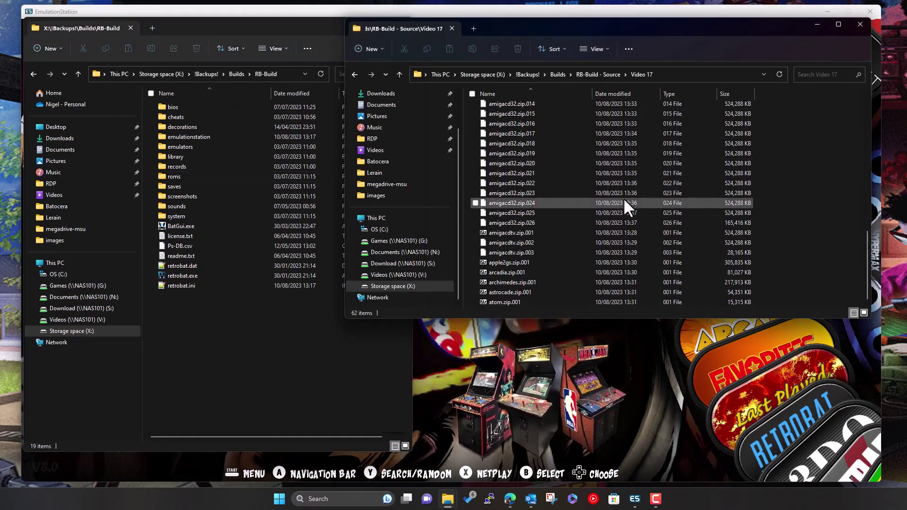
pyautogui.scroll(10, 565, 254)
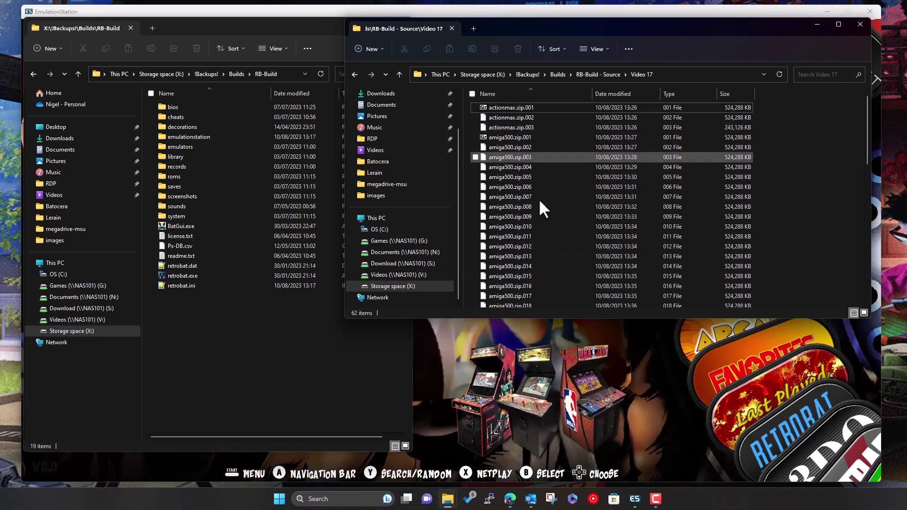
pyautogui.scroll(-9, 537, 245)
pyautogui.scroll(-4, 539, 248)
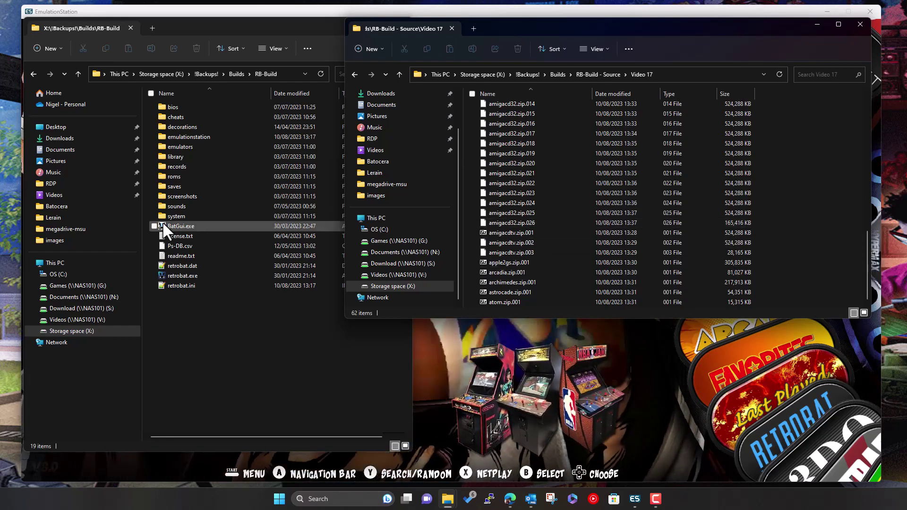
# Open RB-Build\roms (160 system folders) and scroll through the Video 17 actionmax, amiga500 and amigacd32 archives
pyautogui.doubleClick(172, 177)
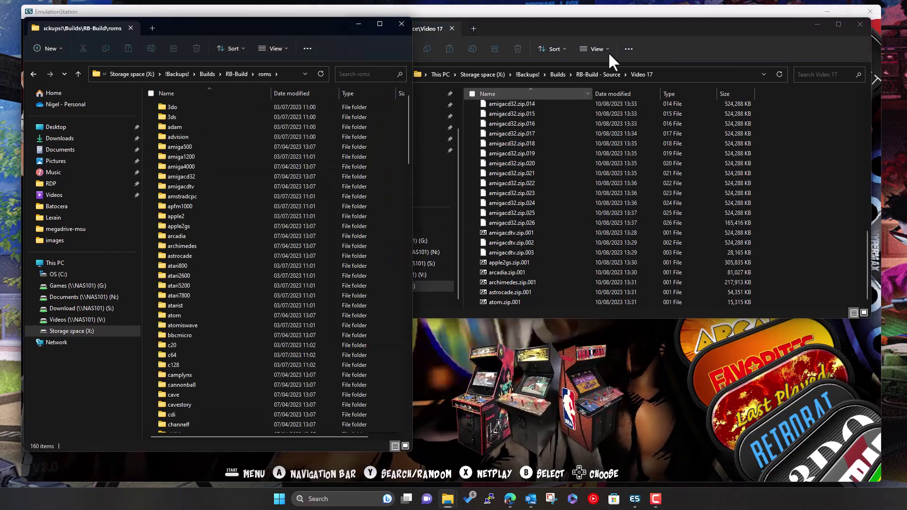
pyautogui.click(682, 33)
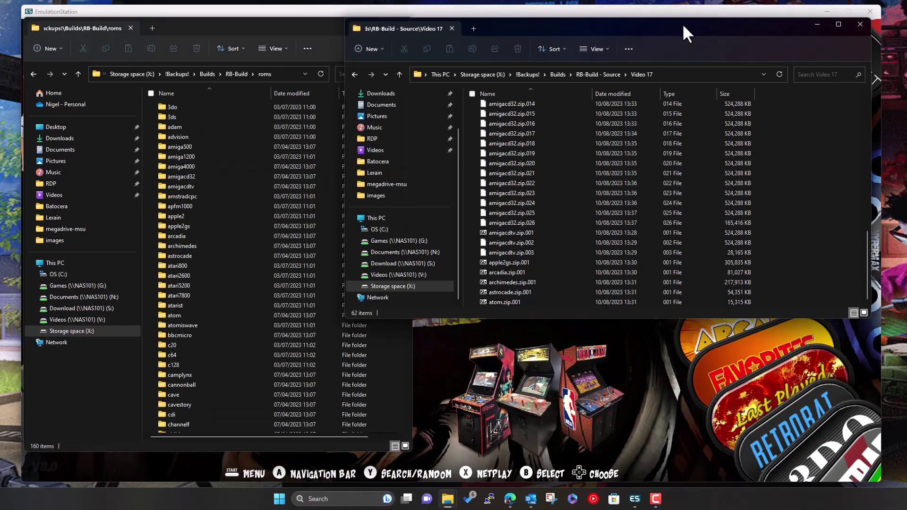
pyautogui.scroll(10, 560, 234)
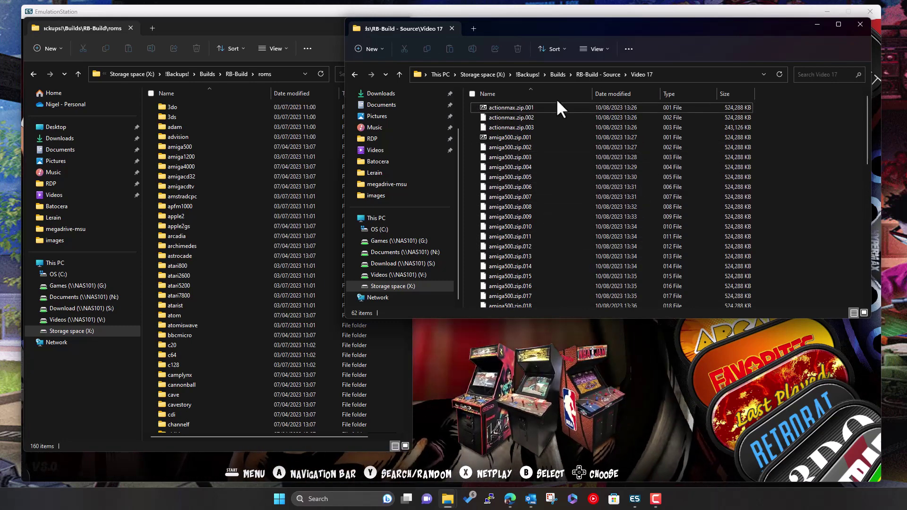
pyautogui.scroll(-3, 538, 172)
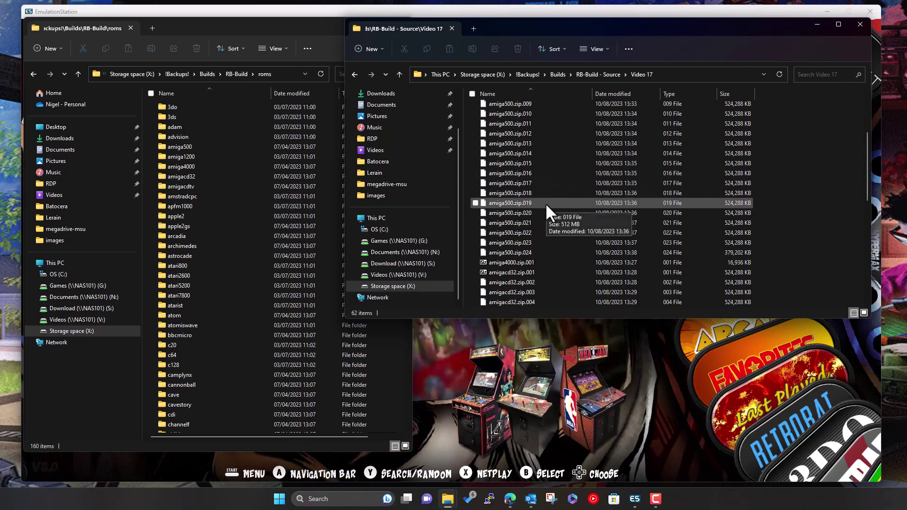
pyautogui.scroll(-1, 553, 227)
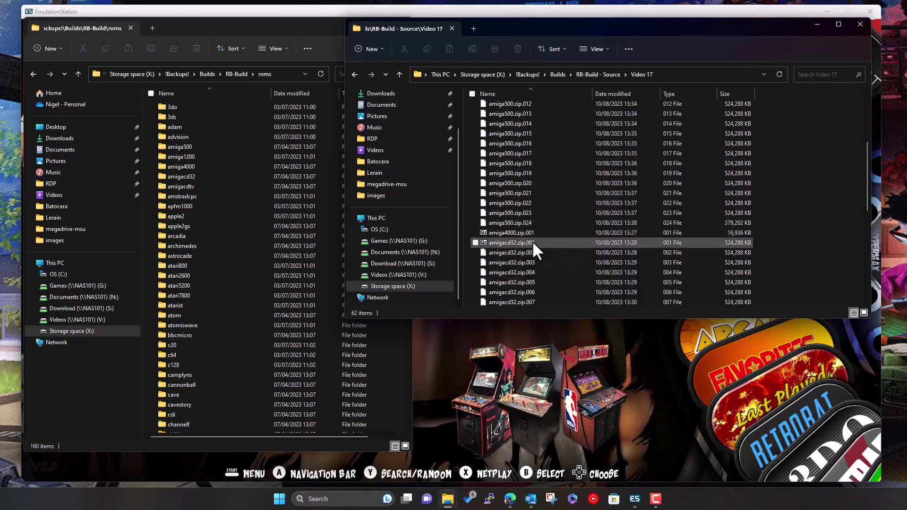
pyautogui.scroll(-2, 542, 263)
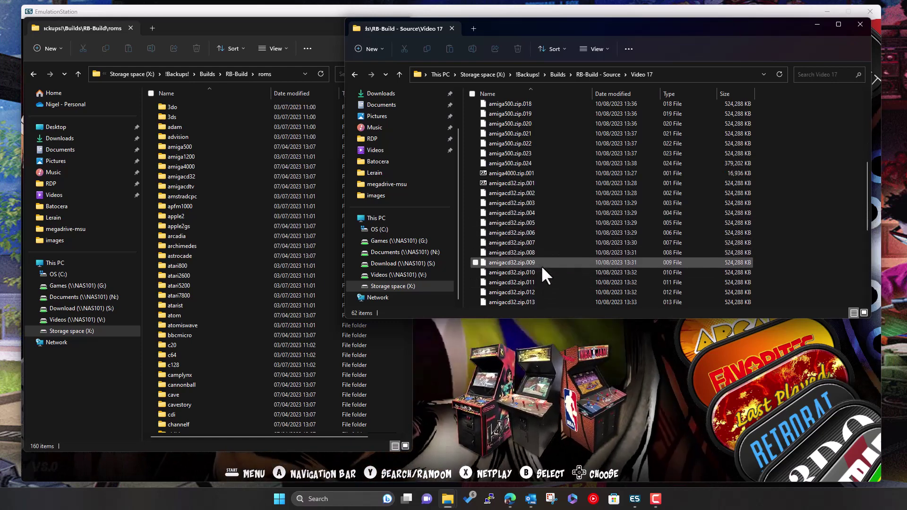
pyautogui.scroll(-7, 542, 266)
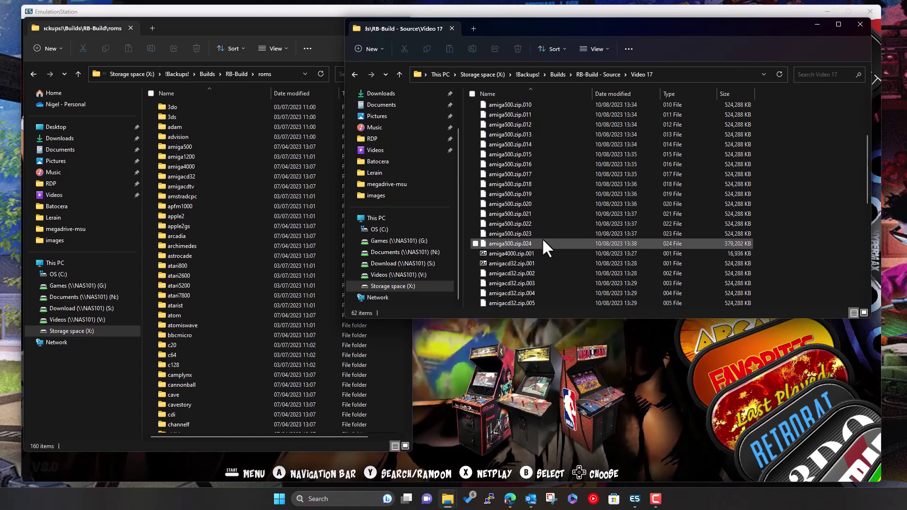
pyautogui.scroll(14, 542, 236)
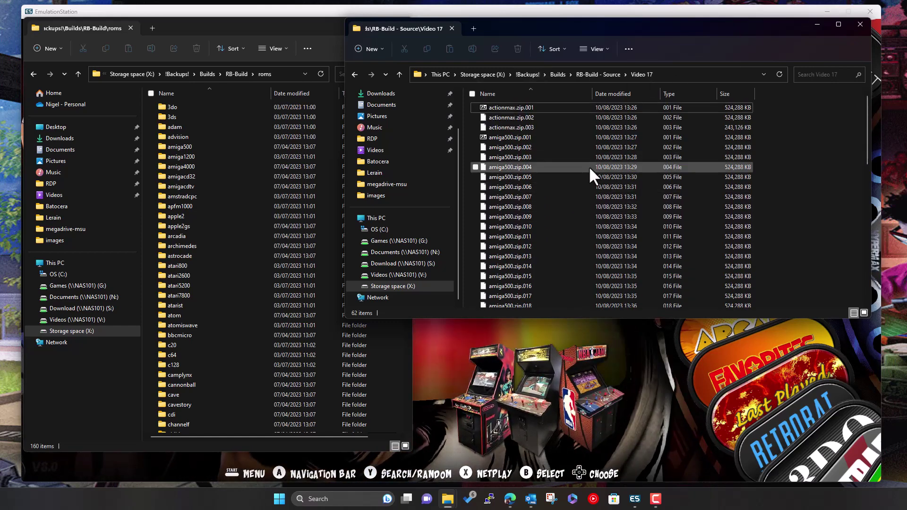
pyautogui.scroll(-14, 557, 244)
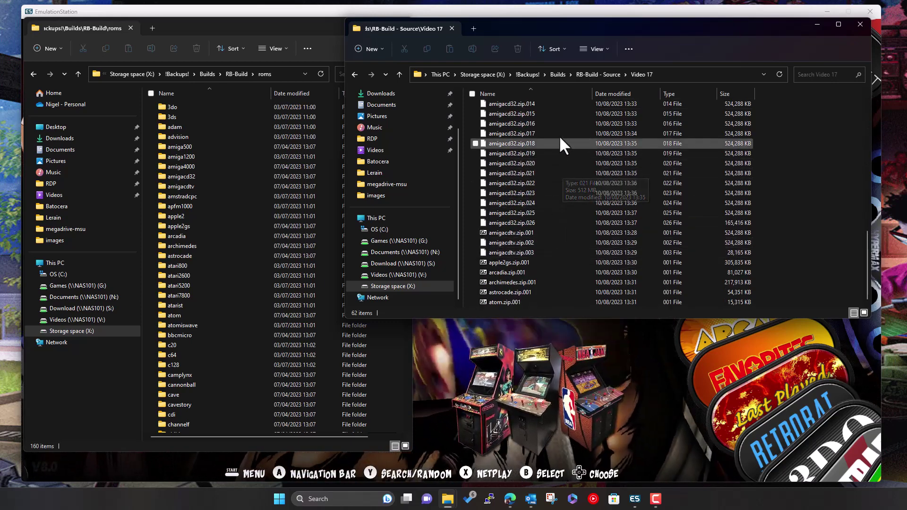
pyautogui.scroll(1, 552, 219)
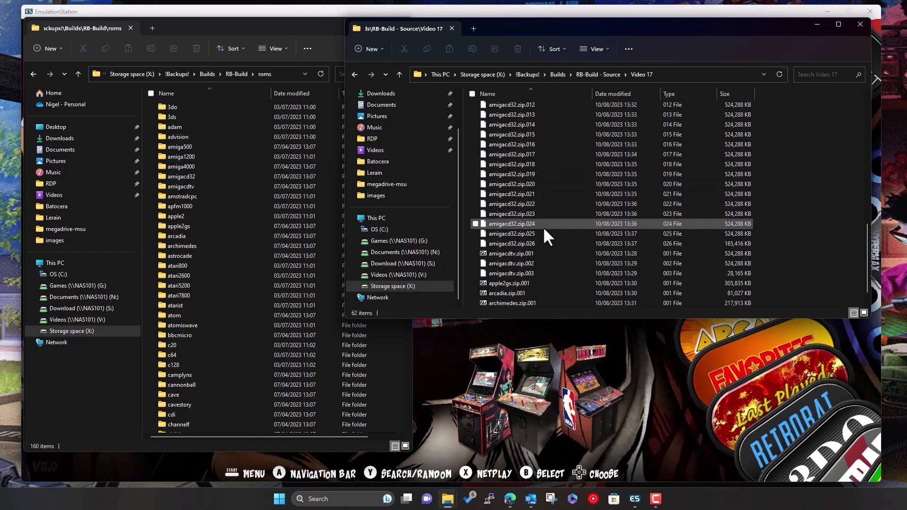
pyautogui.scroll(2, 539, 161)
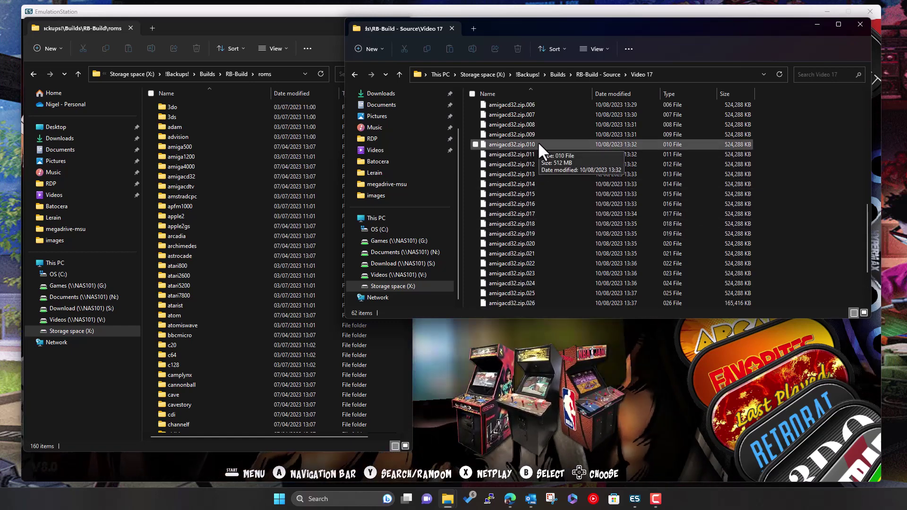
pyautogui.scroll(6, 540, 228)
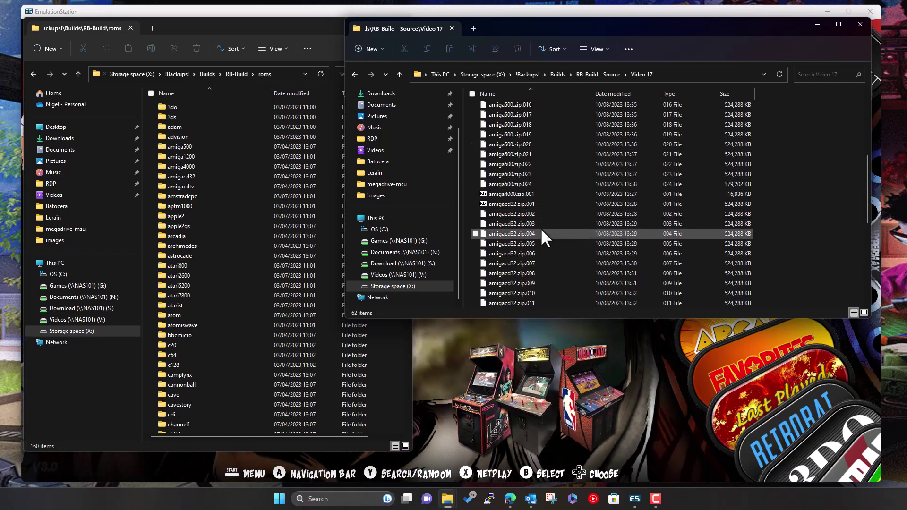
pyautogui.scroll(4, 541, 240)
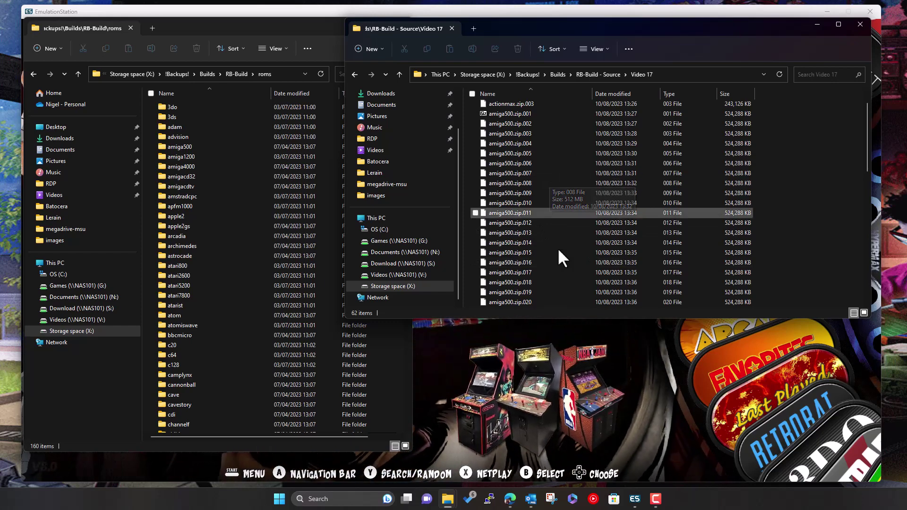
pyautogui.scroll(-1, 558, 254)
pyautogui.scroll(2, 544, 262)
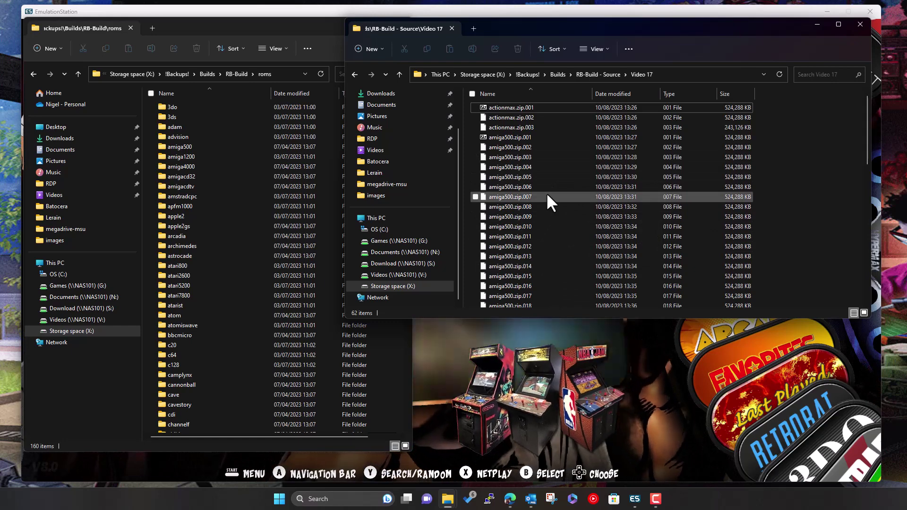
# Drag the actionmax folder from actionmax.zip.001 into roms and enter the archive password to extract it
pyautogui.doubleClick(510, 107)
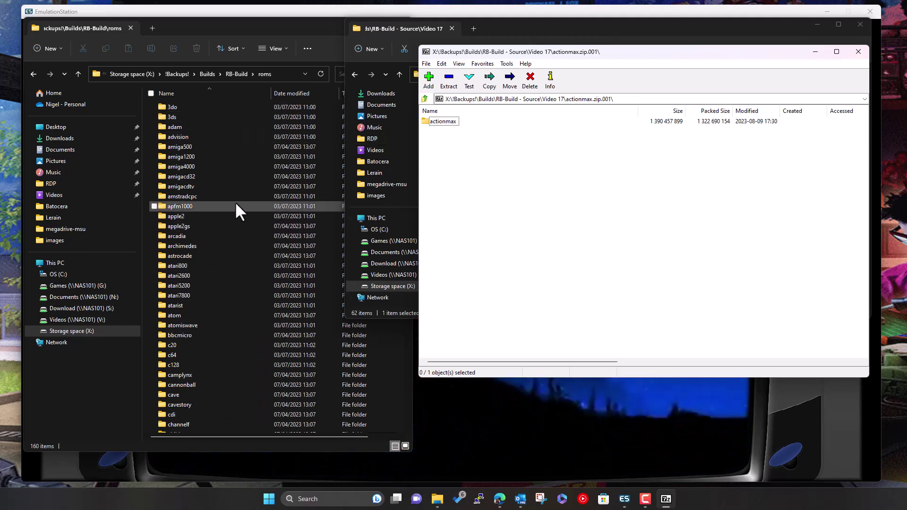
pyautogui.click(441, 123)
pyautogui.moveTo(443, 121); pyautogui.dragTo(216, 100)
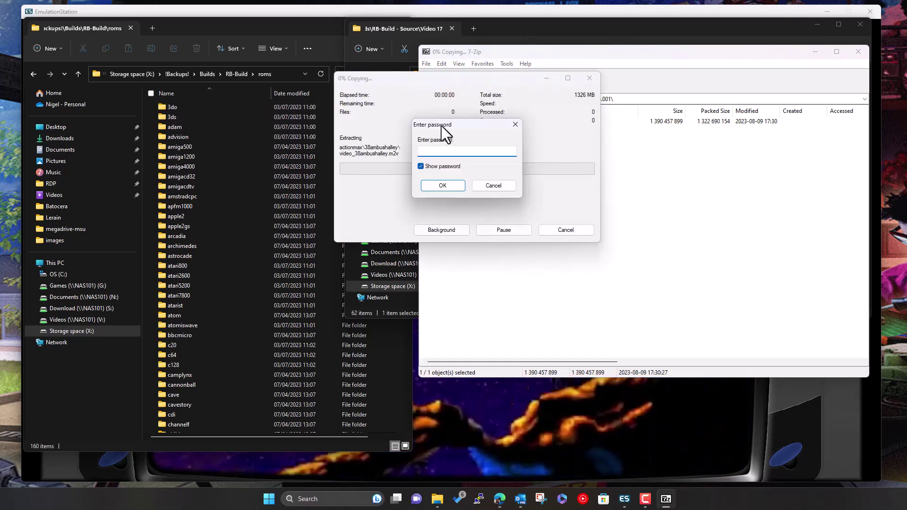
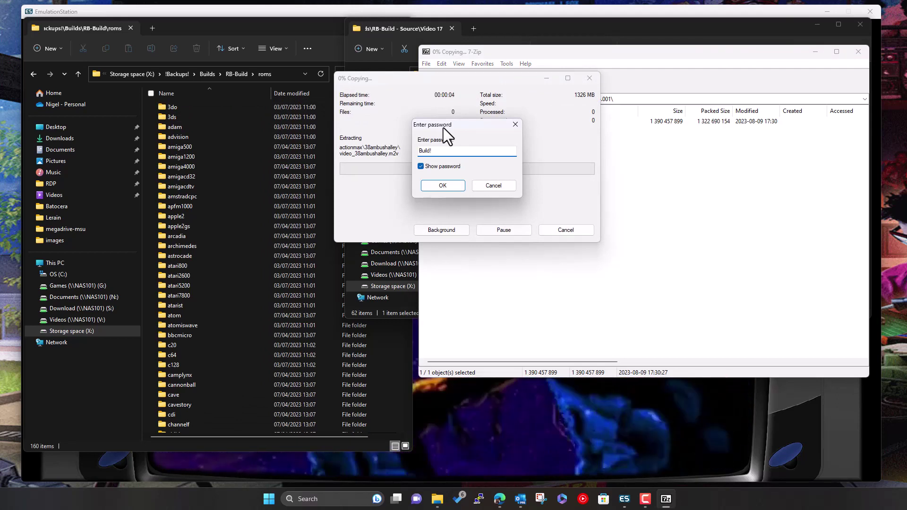
pyautogui.press('Return')
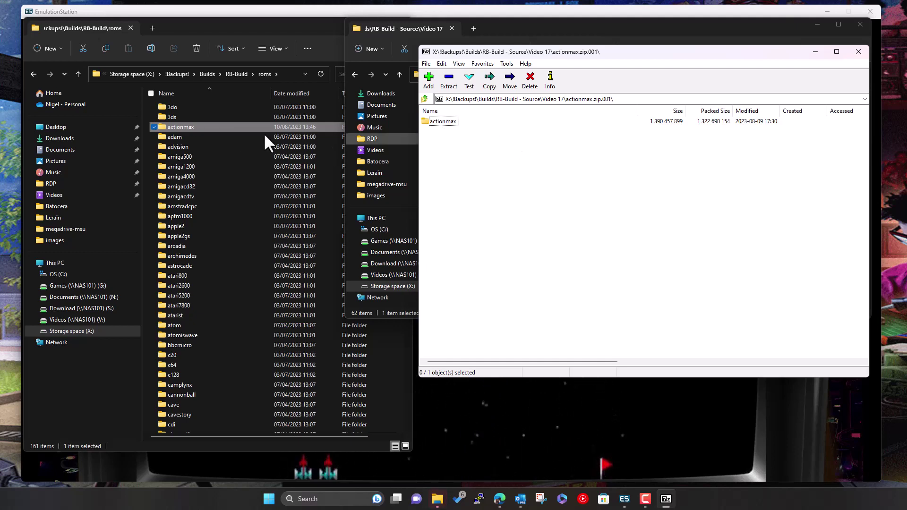
# Open the extracted actionmax folder and scroll through its 49 game folders
pyautogui.click(203, 128)
pyautogui.doubleClick(202, 127)
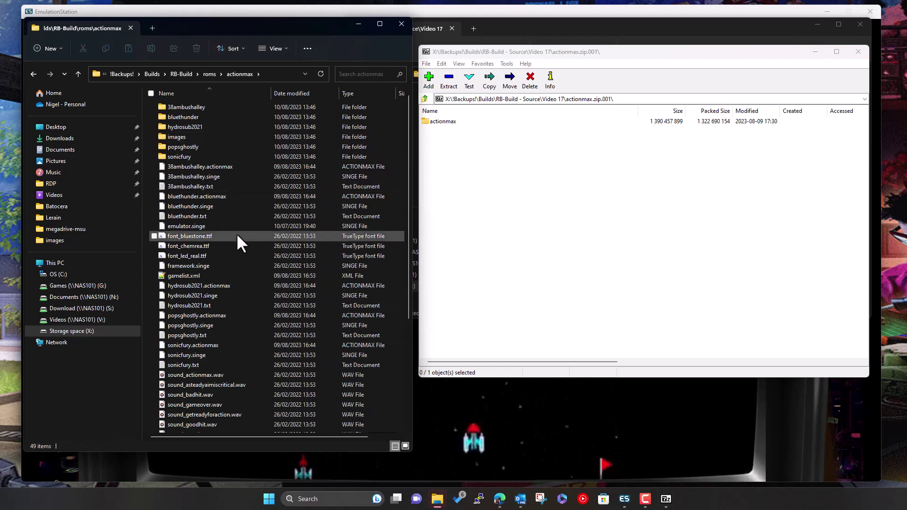
pyautogui.scroll(-2, 217, 254)
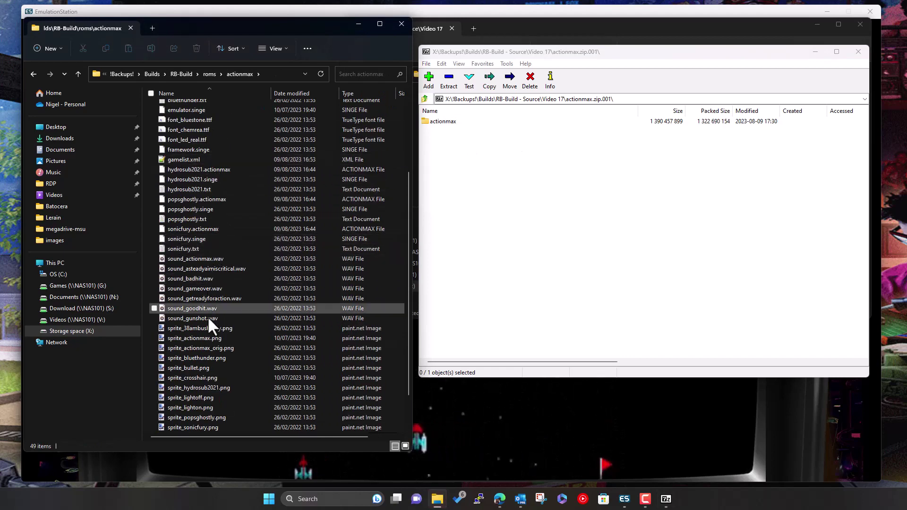
pyautogui.scroll(2, 209, 321)
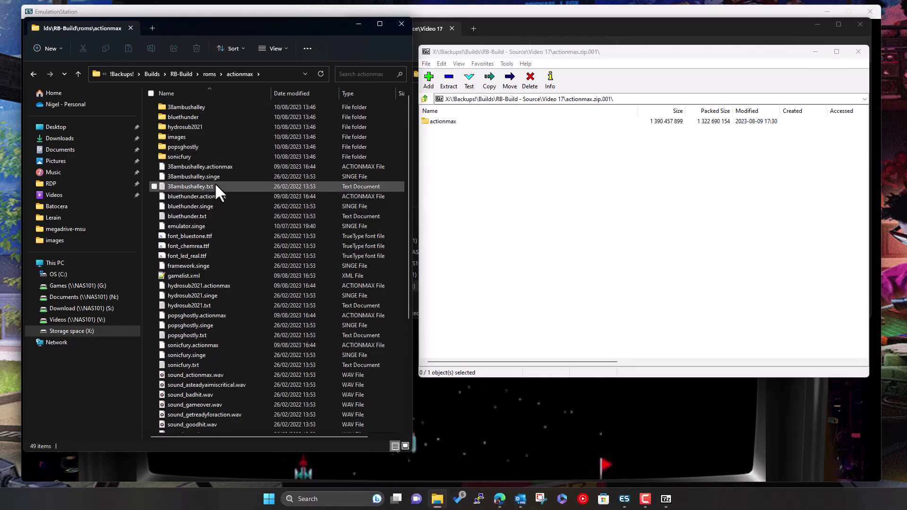
pyautogui.scroll(-2, 238, 299)
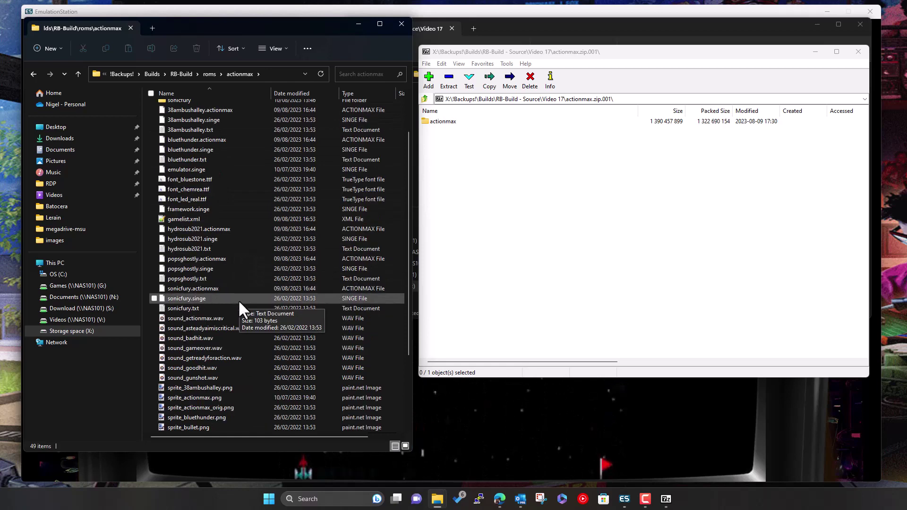
pyautogui.scroll(-1, 230, 324)
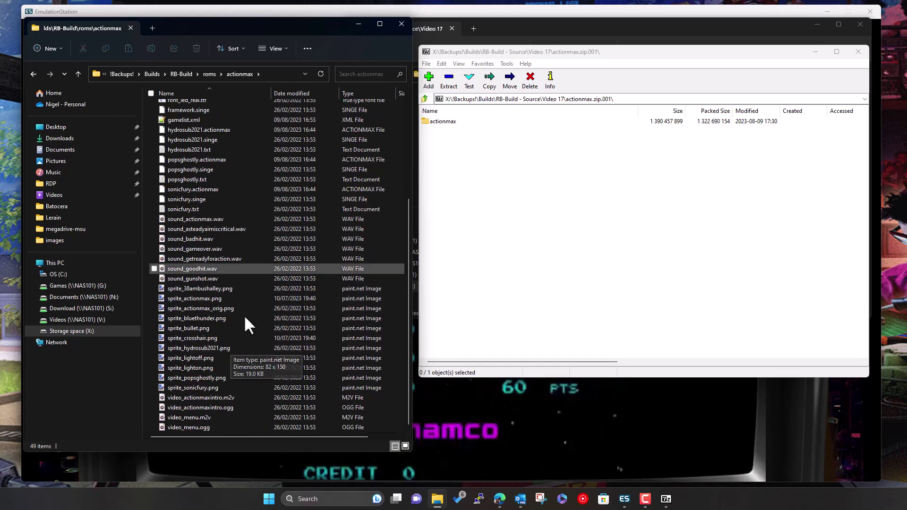
pyautogui.scroll(3, 233, 367)
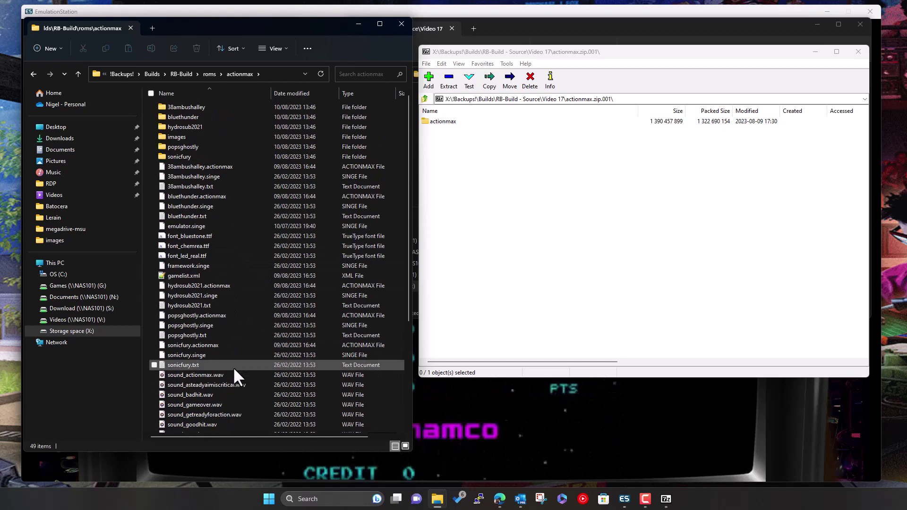
# View the two video files in 38ambushalley with a wider Name column, then return to roms
pyautogui.doubleClick(206, 105)
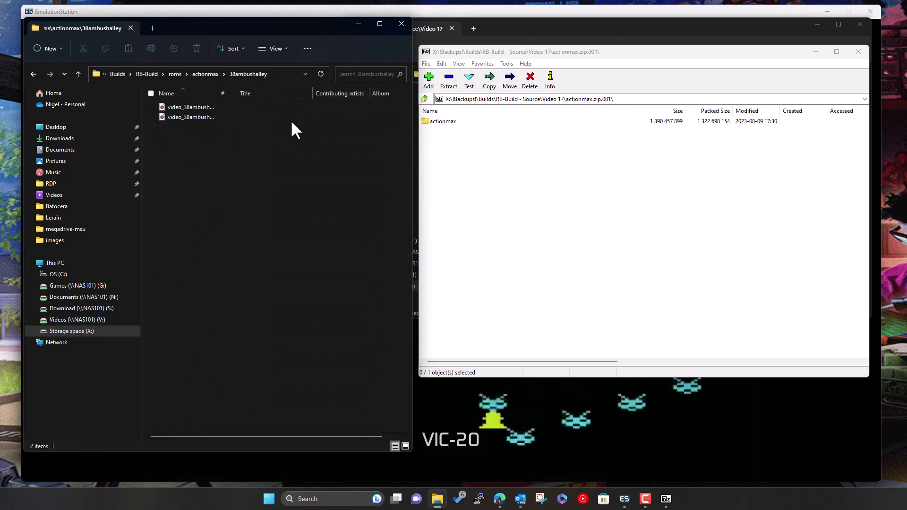
pyautogui.moveTo(218, 93); pyautogui.dragTo(282, 93)
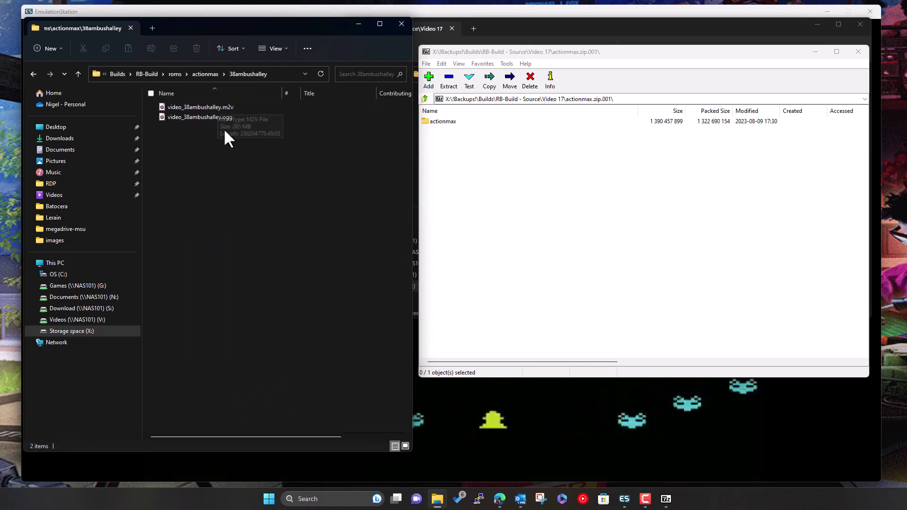
pyautogui.click(205, 74)
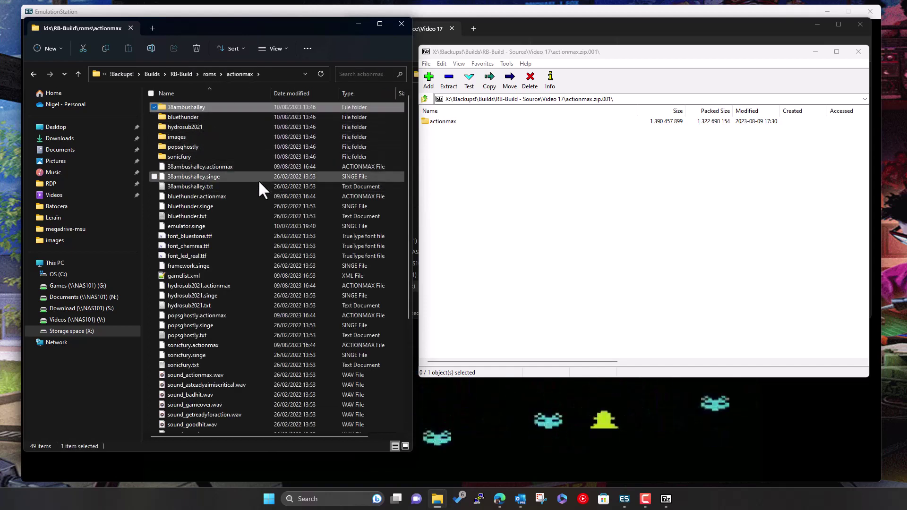
pyautogui.click(208, 74)
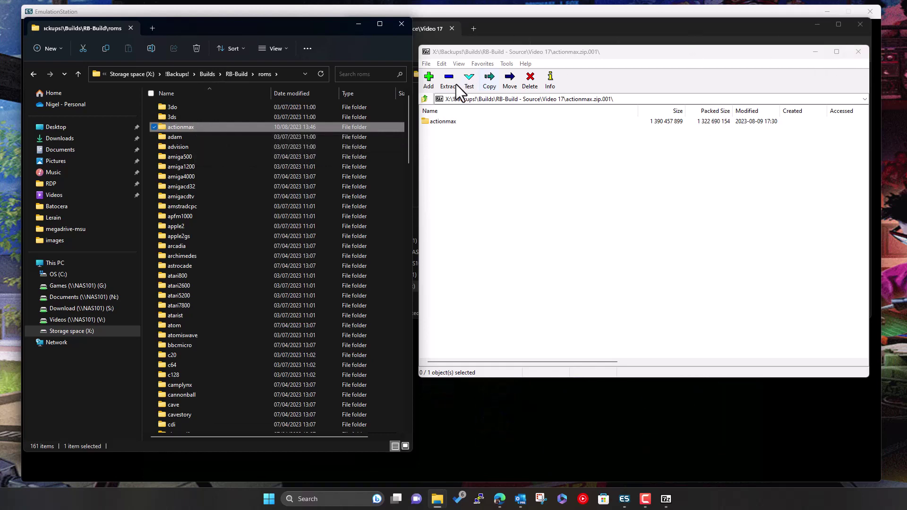
# Open amiga500.zip.001 in 7-Zip and scroll its amiga500 folder of 1502 .lha games
pyautogui.click(424, 97)
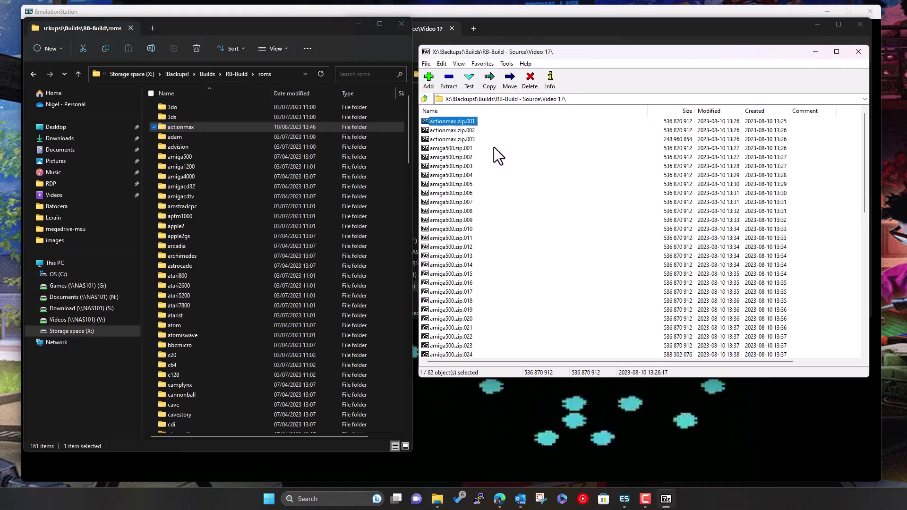
pyautogui.doubleClick(461, 149)
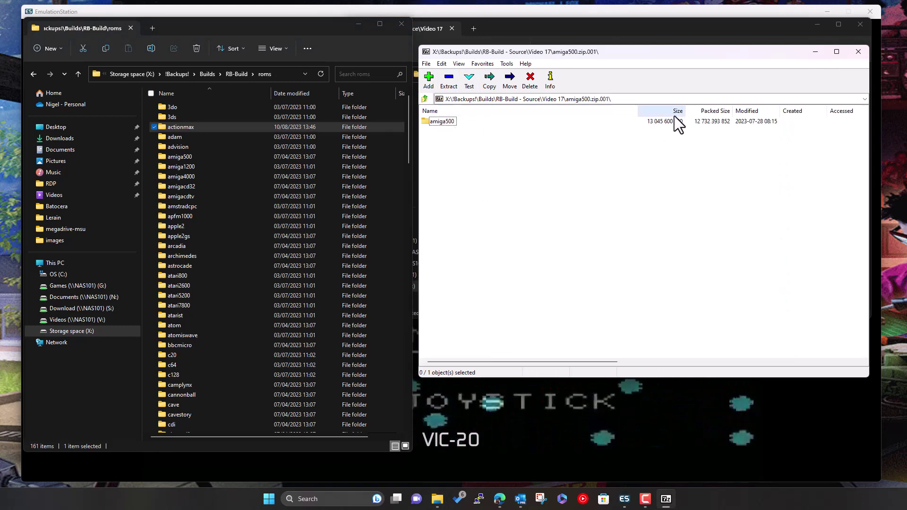
pyautogui.doubleClick(445, 121)
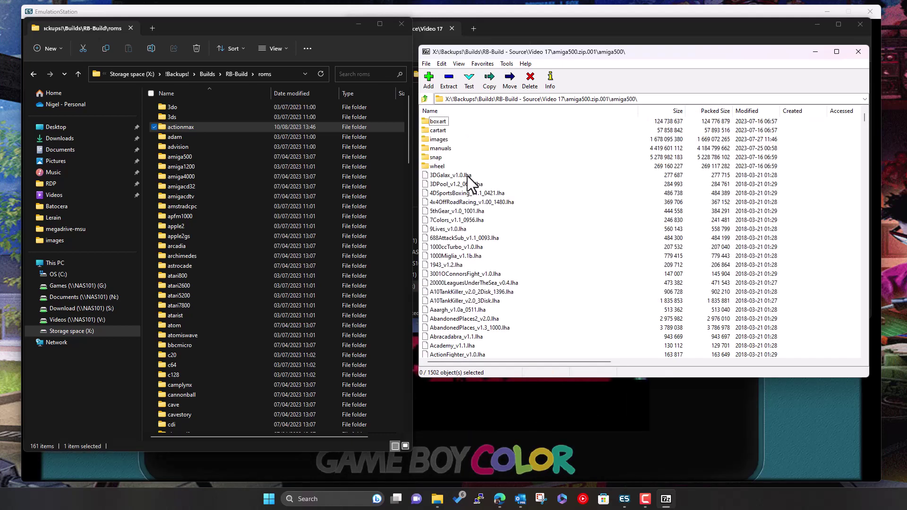
pyautogui.scroll(-12, 494, 218)
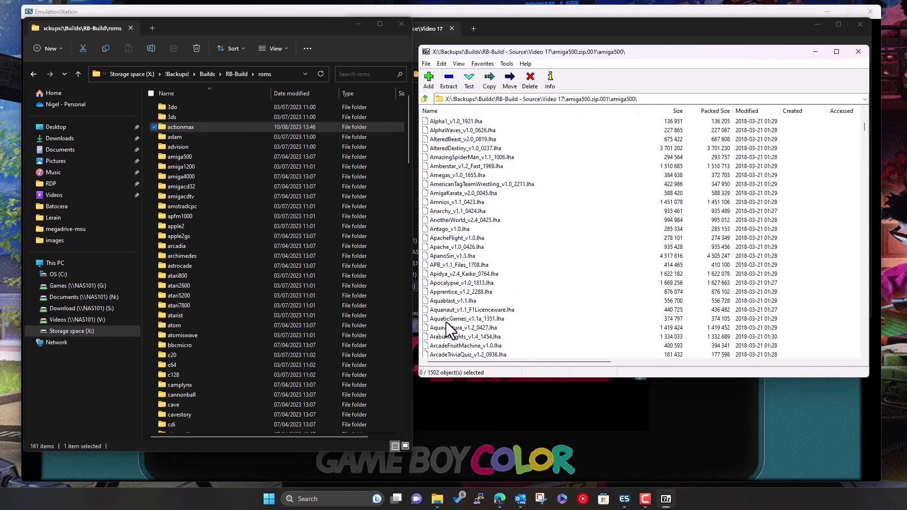
pyautogui.scroll(-15, 558, 271)
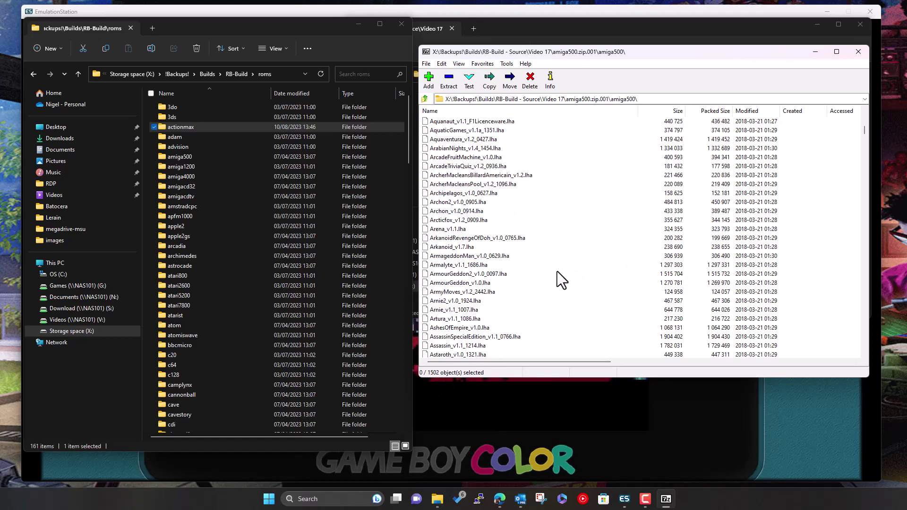
pyautogui.scroll(10, 557, 273)
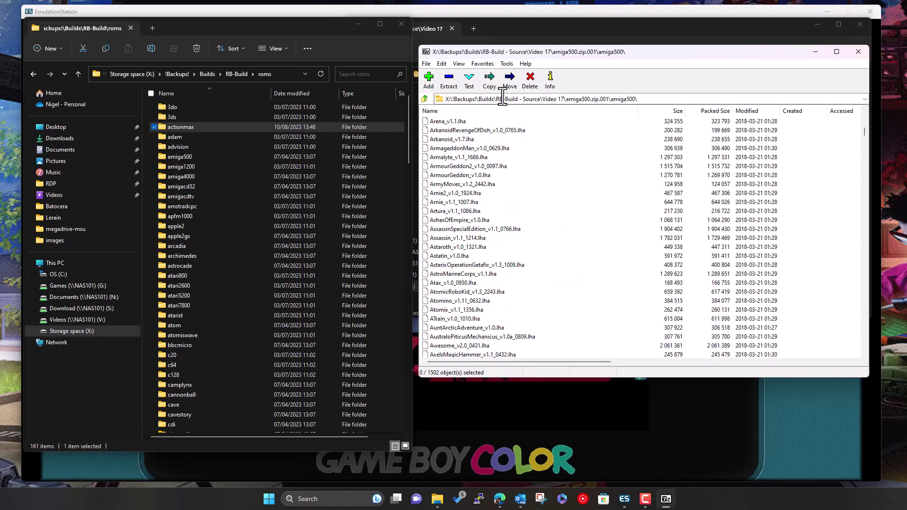
pyautogui.click(425, 98)
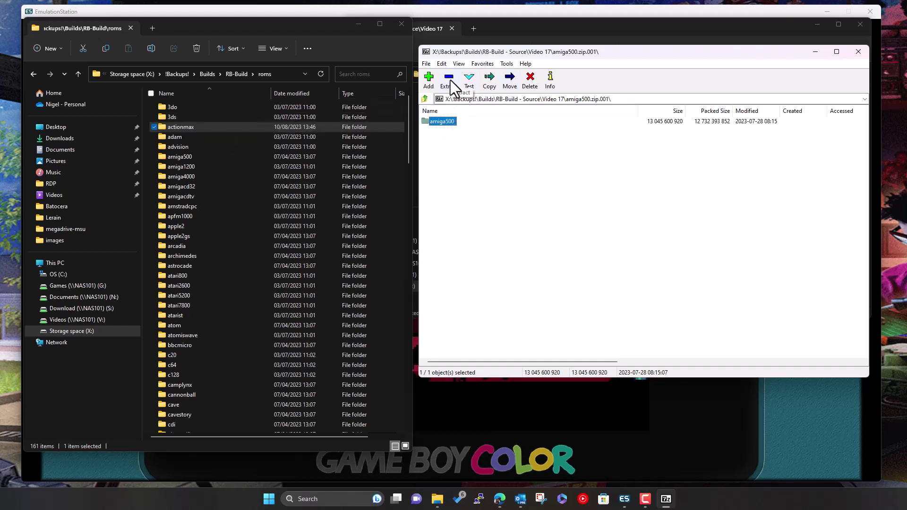
pyautogui.click(287, 74)
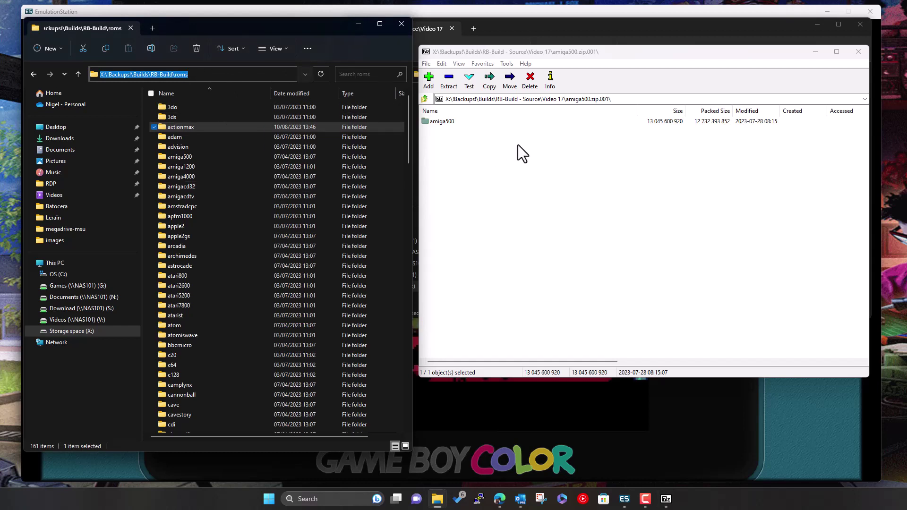
# Close 7-Zip and minimize both Explorer windows to reveal EmulationStation
pyautogui.click(856, 52)
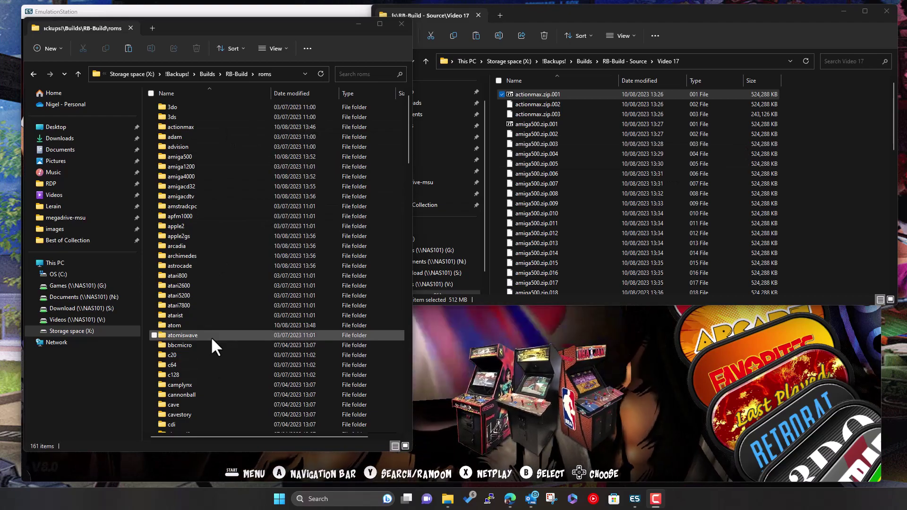
pyautogui.click(361, 24)
pyautogui.click(848, 9)
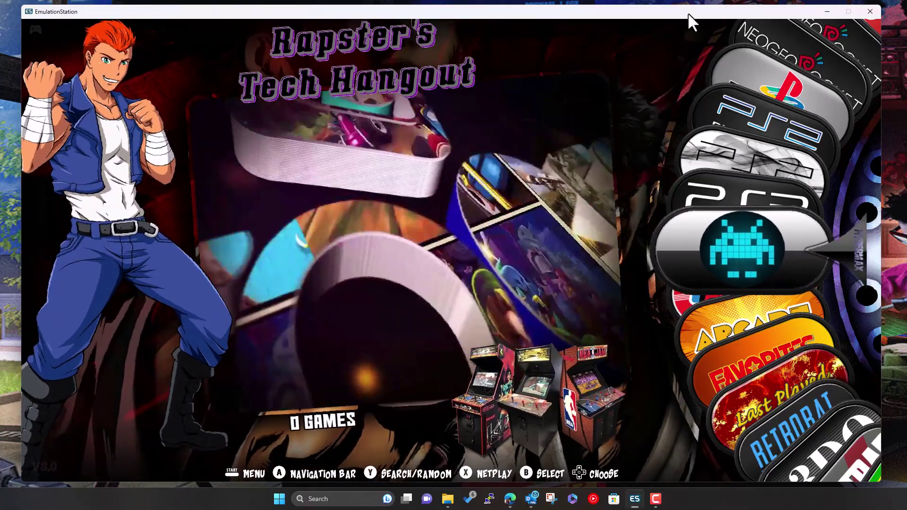
# Step the system carousel to All Games and Last Played, then open the Main Menu
pyautogui.press('Down')
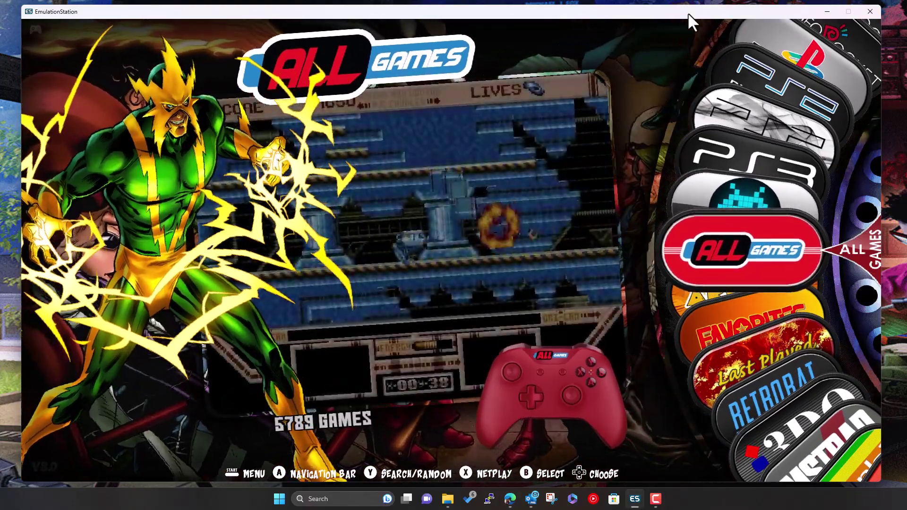
pyautogui.press('Down')
pyautogui.press('Down')
pyautogui.press('Down')
pyautogui.press('Down')
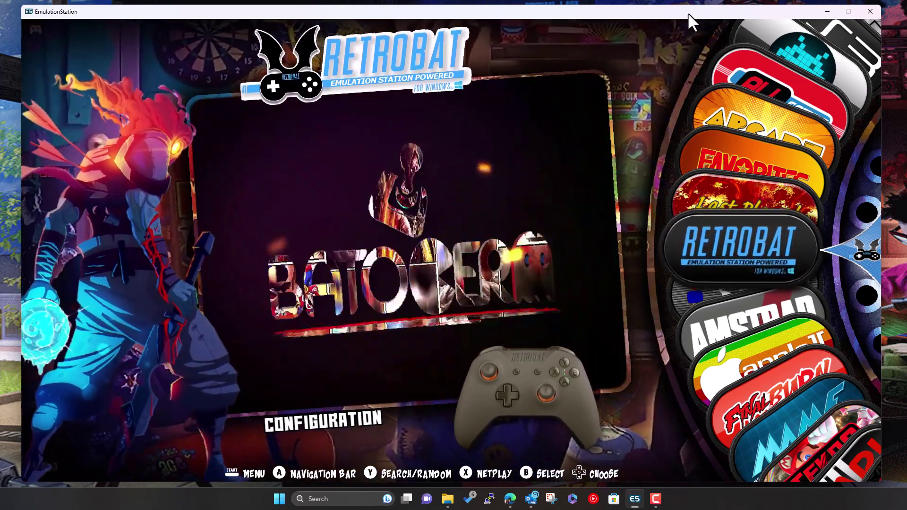
pyautogui.press('F1')
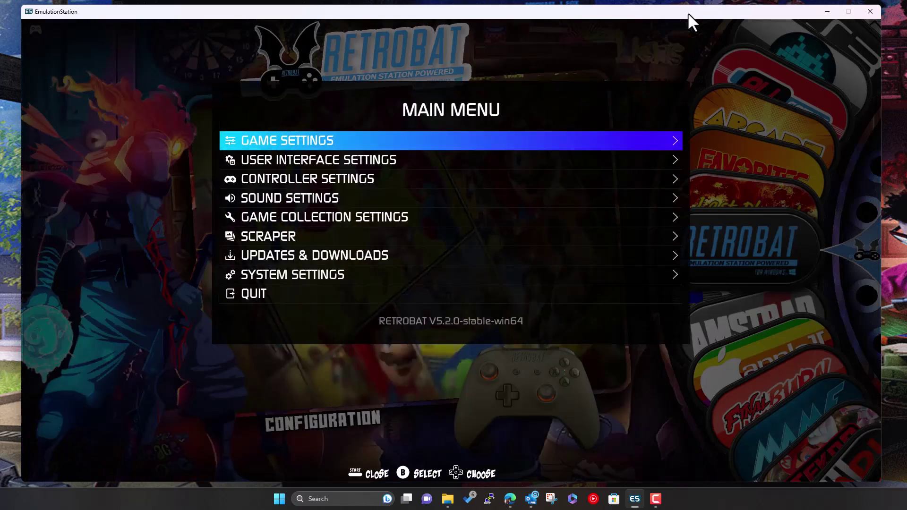
pyautogui.press('Up')
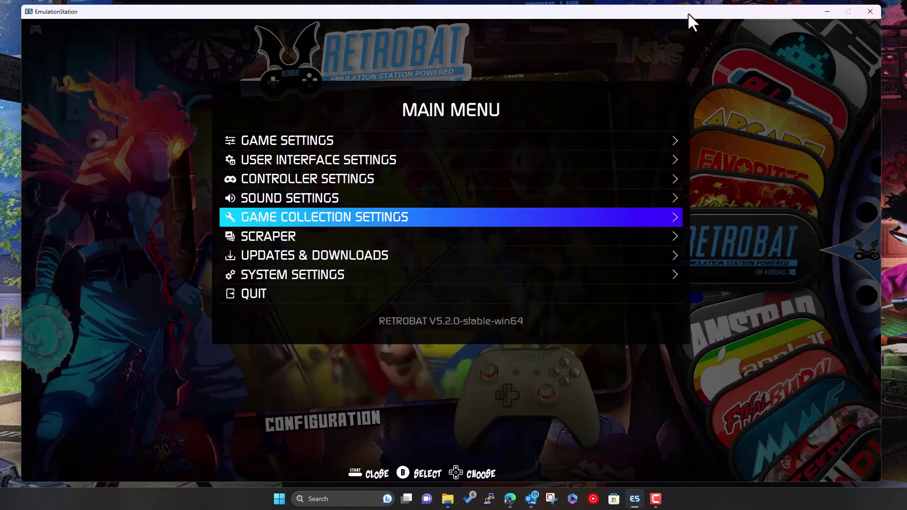
# Run Update Gamelists from Game Settings and confirm it
pyautogui.press('Up')
pyautogui.press('Up')
pyautogui.press('Up')
pyautogui.press('Up')
pyautogui.press('Return')
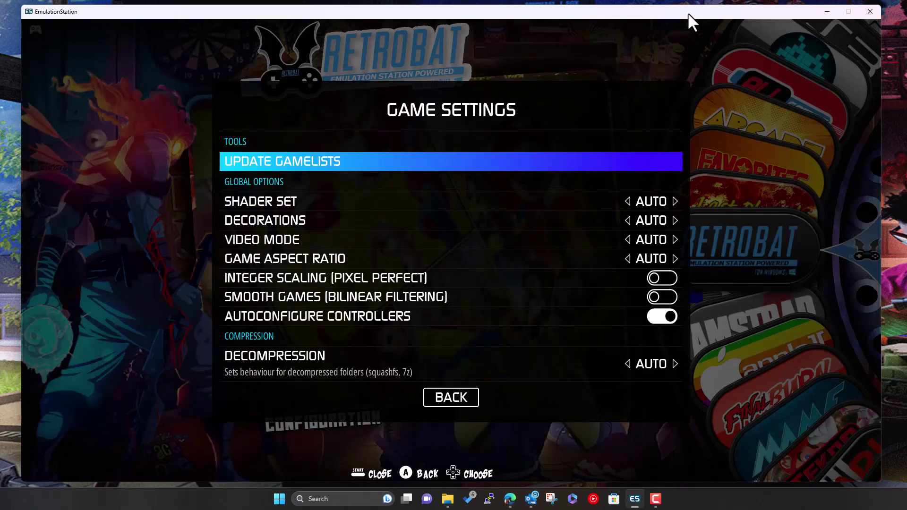
pyautogui.press('Return')
pyautogui.press('Return')
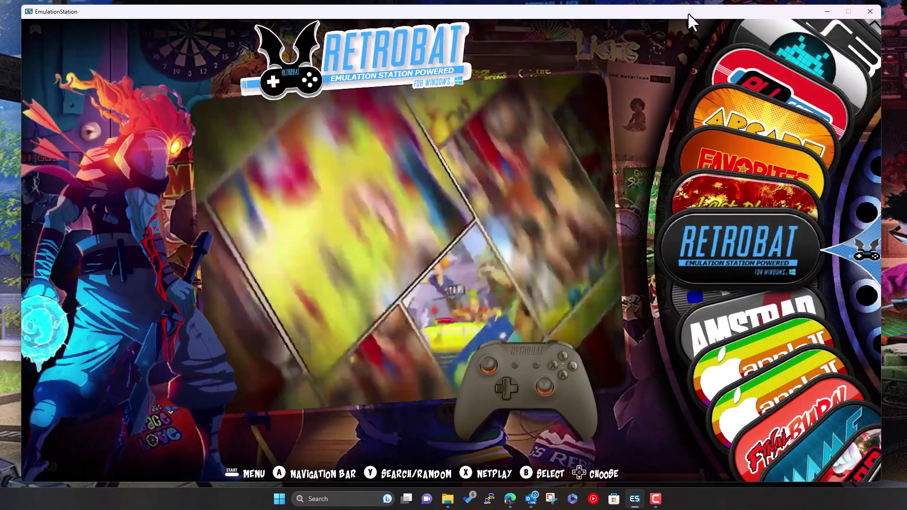
# Browse the carousel through 3DO, Amstrad CPC and Apple II, then reopen the Main Menu on 3DO
pyautogui.press('Down')
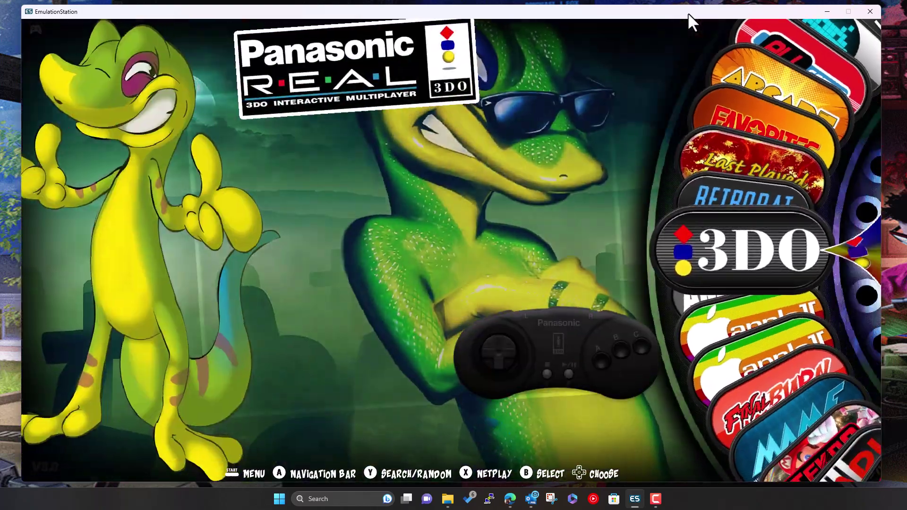
pyautogui.press('Down')
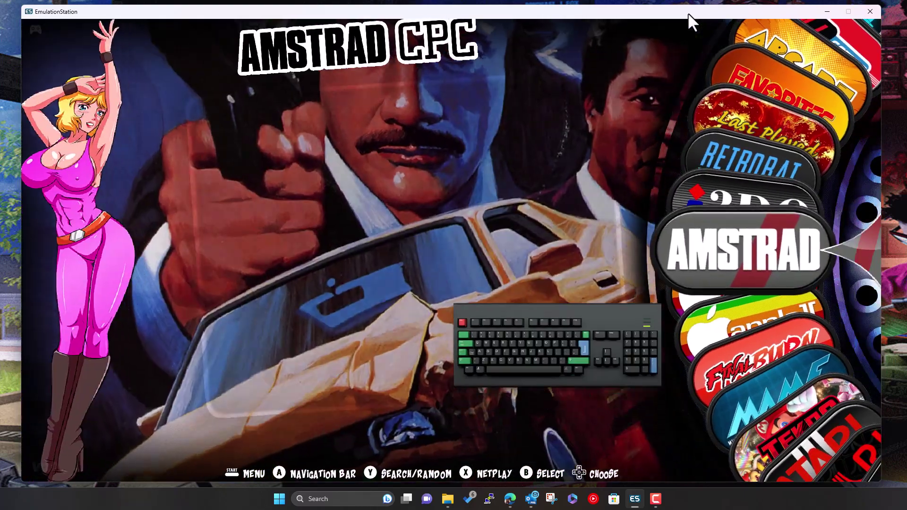
pyautogui.press('Down')
pyautogui.press('Up')
pyautogui.press('Up')
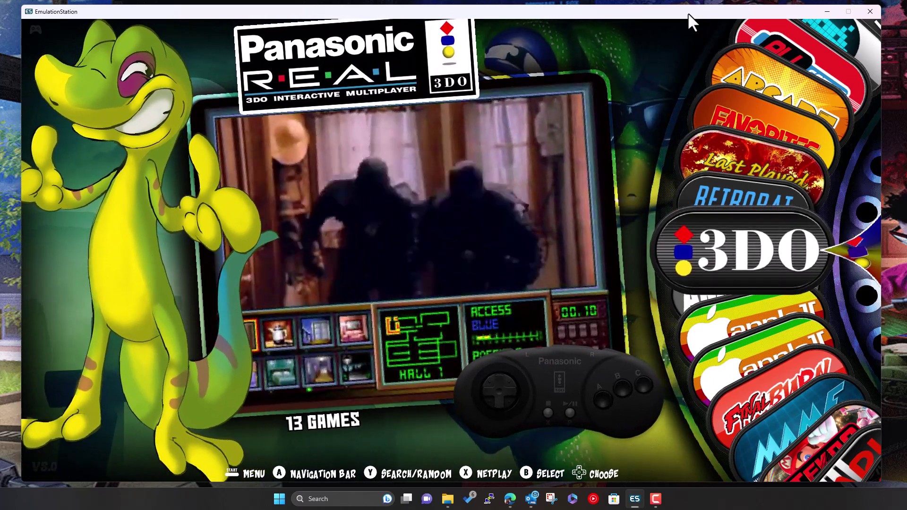
pyautogui.press('Escape')
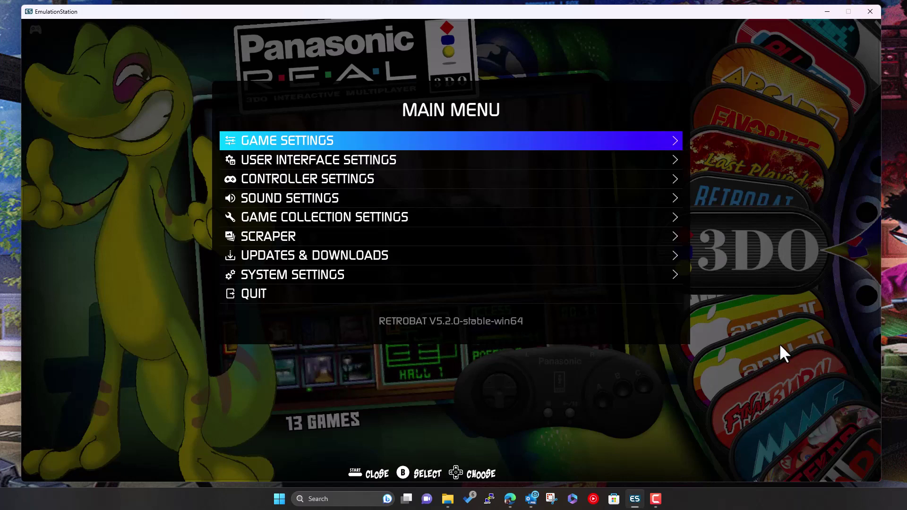
# Open Game Collection Settings and review the Systems Displayed list, including the Sony systems
pyautogui.press('Down')
pyautogui.press('Down')
pyautogui.press('Down')
pyautogui.press('Down')
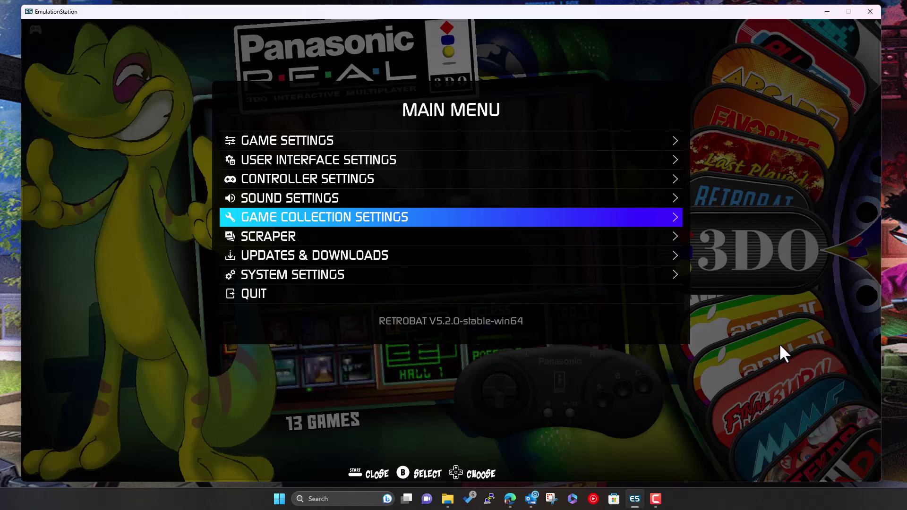
pyautogui.press('Return')
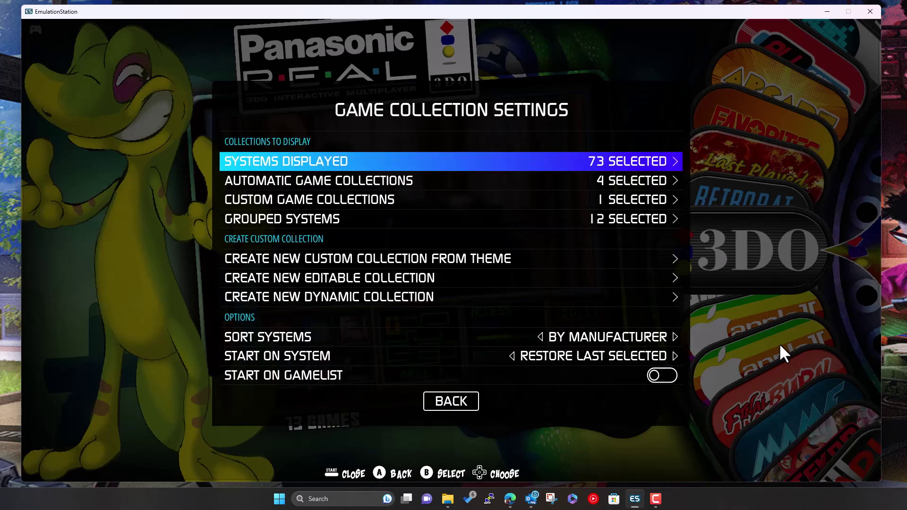
pyautogui.press('Return')
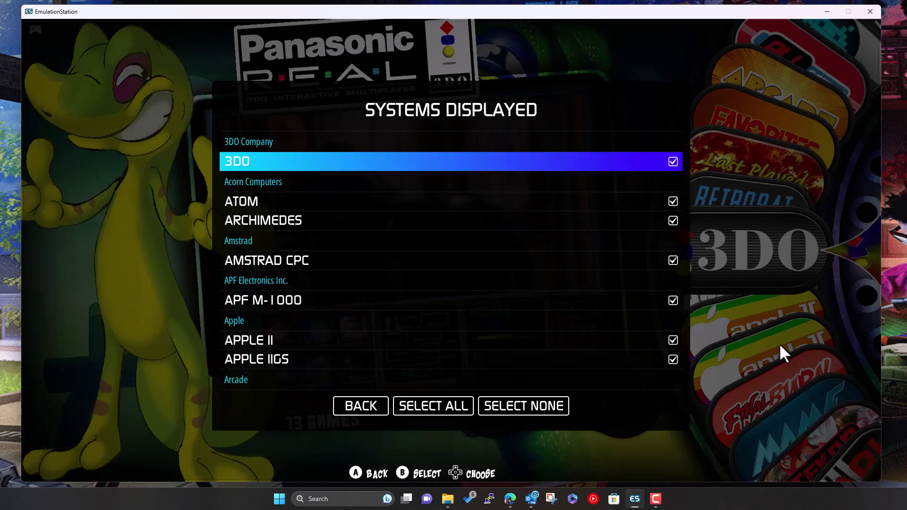
pyautogui.press('Down')
pyautogui.press('Down')
pyautogui.press('Down')
pyautogui.press('Down')
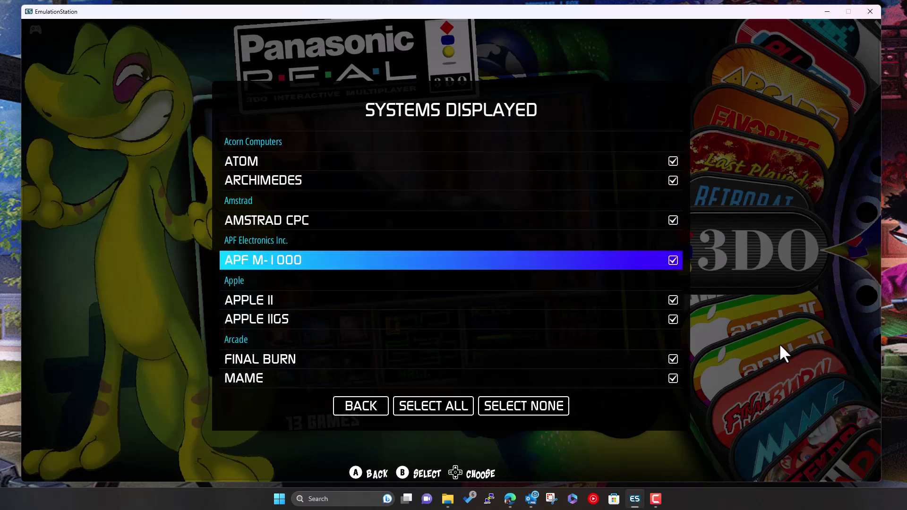
pyautogui.press('Up')
pyautogui.press('Up')
pyautogui.press('Up')
pyautogui.press('Up')
pyautogui.press('Up')
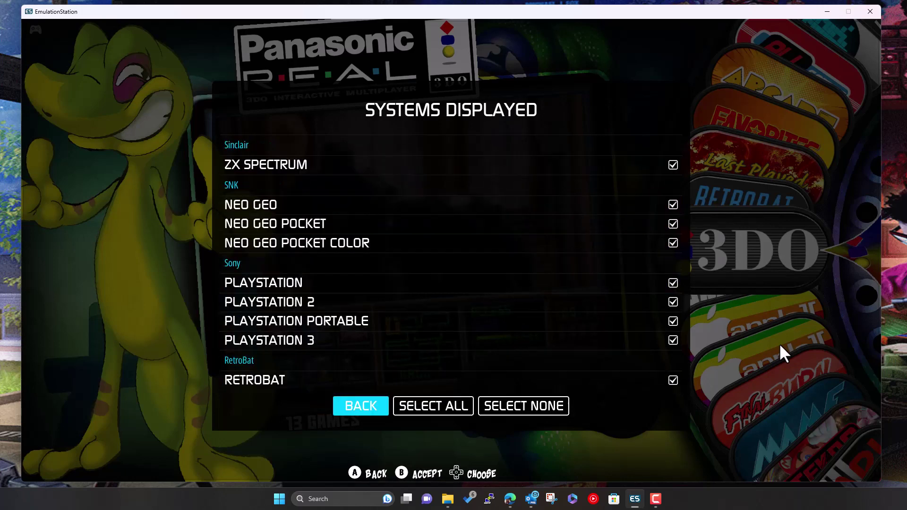
pyautogui.press('Right')
pyautogui.press('Up')
pyautogui.press('Up')
pyautogui.press('Up')
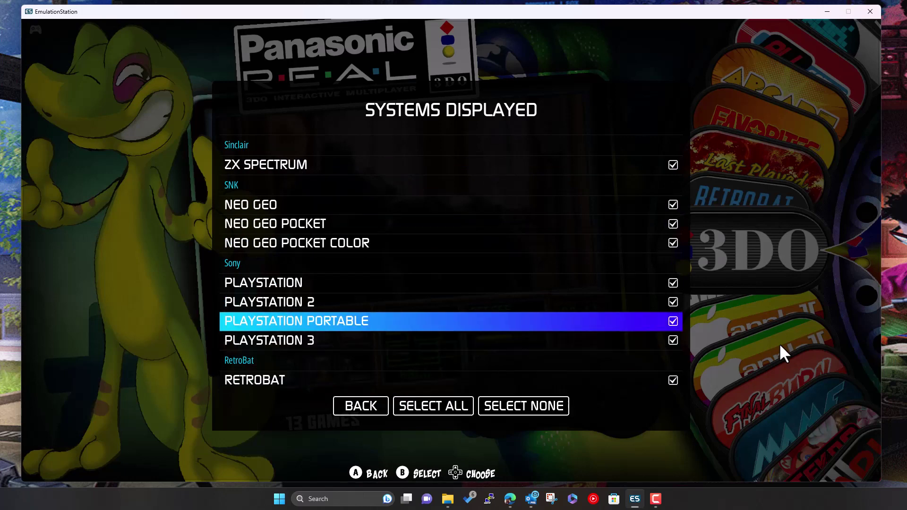
pyautogui.press('Up')
# Leave the systems list with all 73 systems kept and move down to Grouped Systems
pyautogui.press('Down')
pyautogui.press('Down')
pyautogui.press('Down')
pyautogui.press('Down')
pyautogui.press('Right')
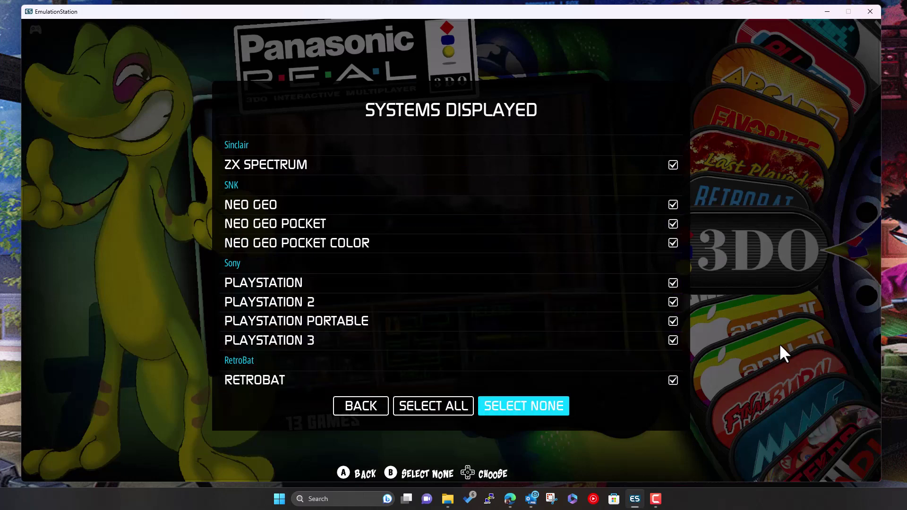
pyautogui.press('Left')
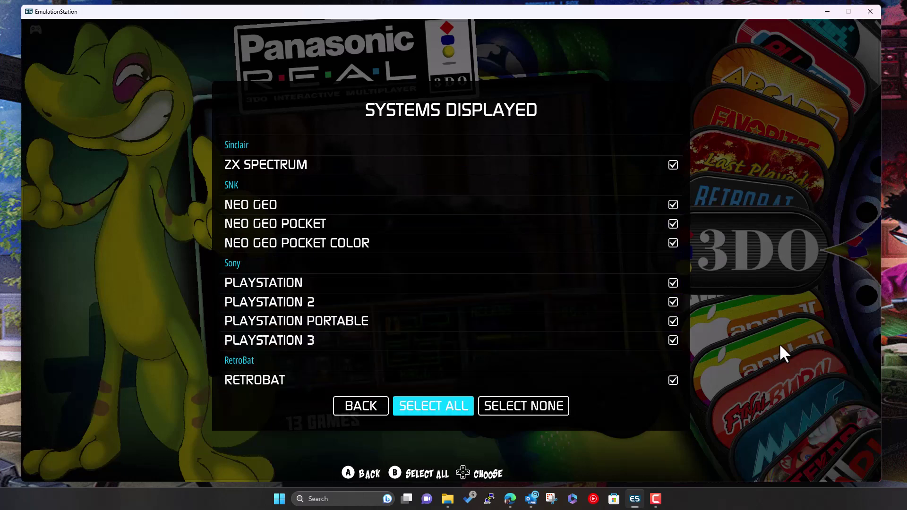
pyautogui.press('Left')
pyautogui.press('Return')
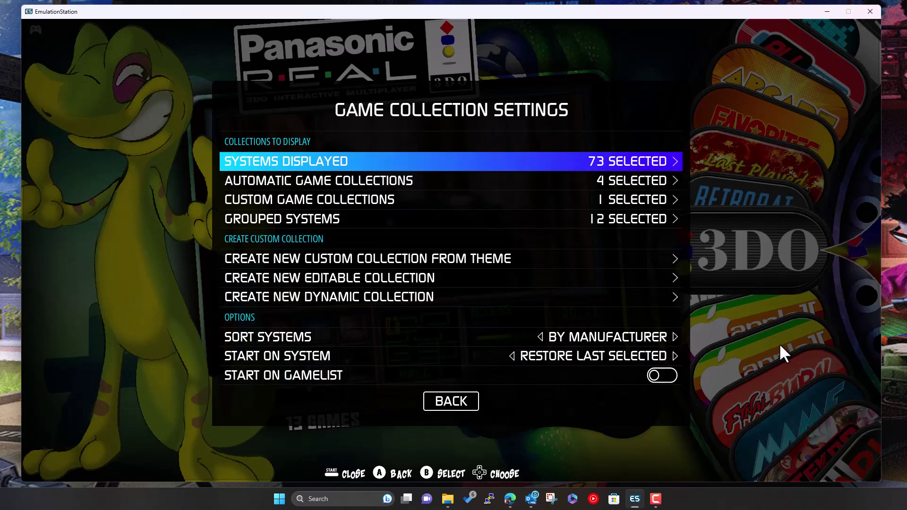
pyautogui.press('Down')
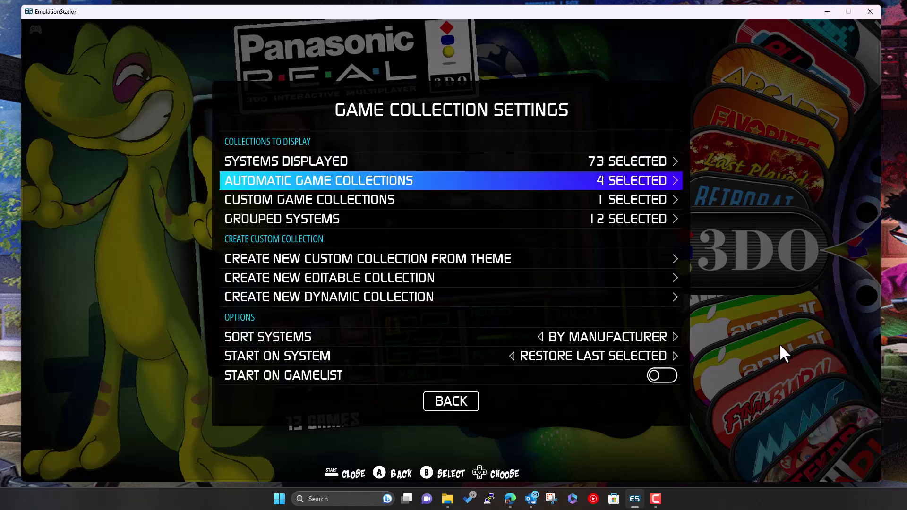
pyautogui.press('Down')
pyautogui.press('Down')
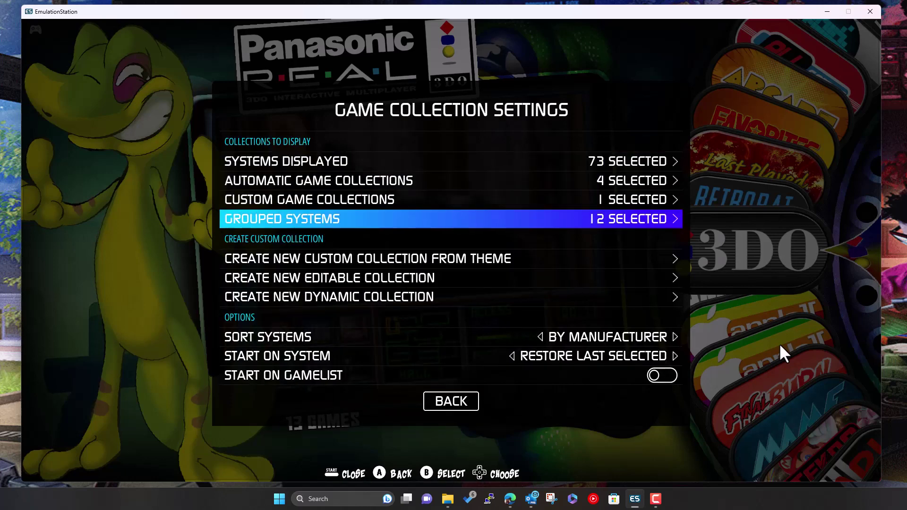
# Open Grouped Systems and browse the Amiga and MESS groups, including ADAM, ARCADIA 2001, ATOM, MSX and MSX2
pyautogui.press('Return')
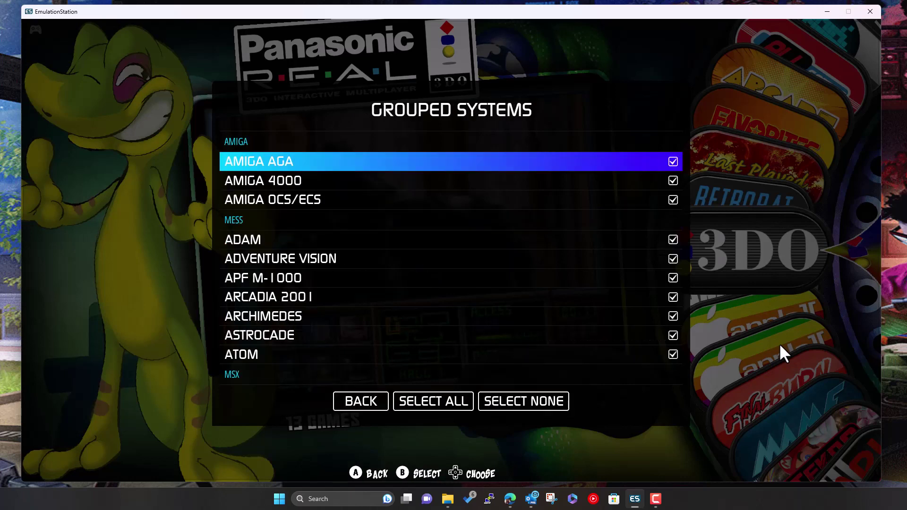
pyautogui.press('Down')
pyautogui.press('Down')
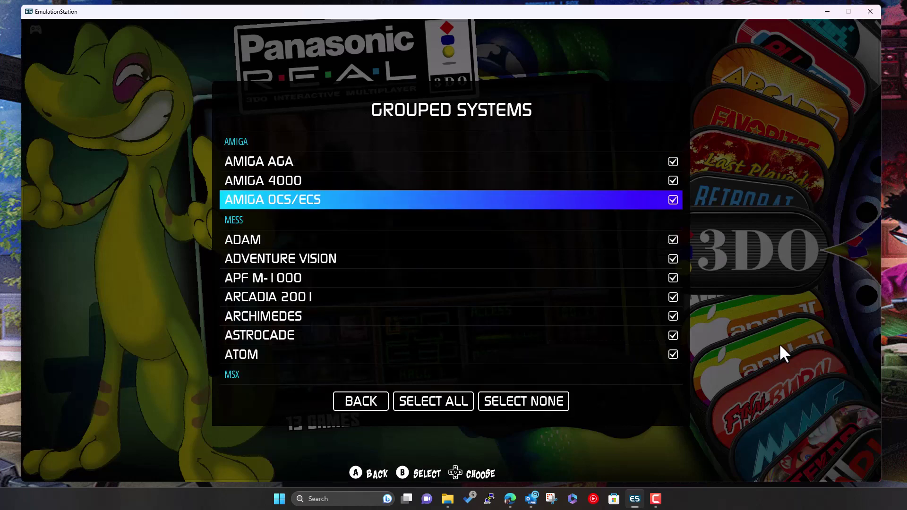
pyautogui.press('Up')
pyautogui.press('Up')
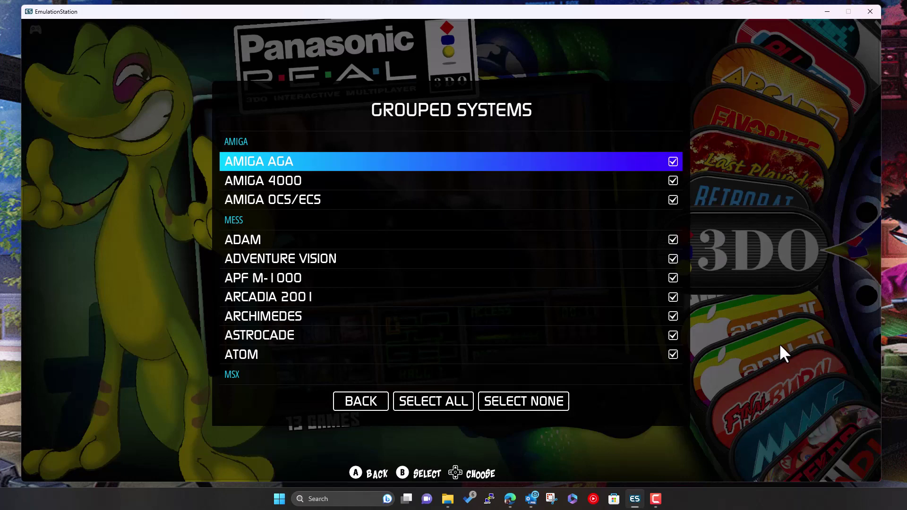
pyautogui.press('Down')
pyautogui.press('Down')
pyautogui.press('Up')
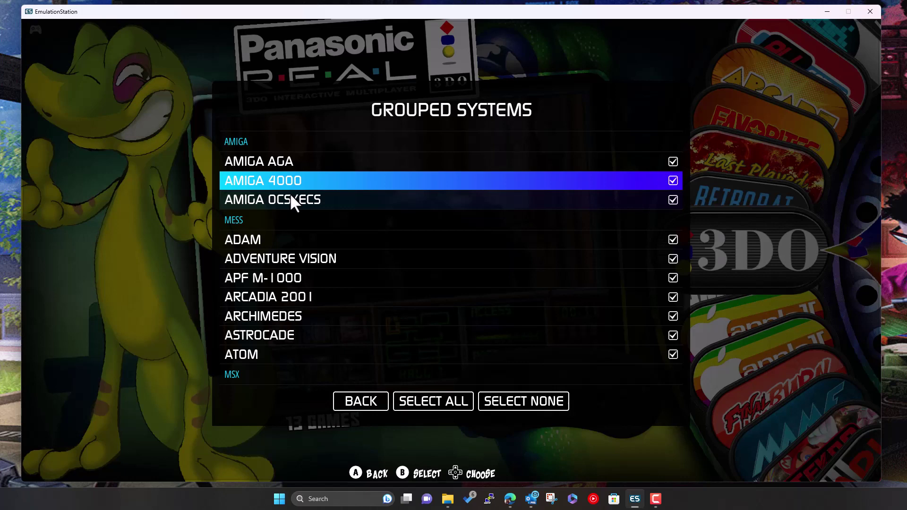
pyautogui.press('Down')
pyautogui.press('Up')
pyautogui.press('Up')
pyautogui.press('Down')
pyautogui.press('Down')
pyautogui.press('Down')
pyautogui.press('Down')
pyautogui.press('Down')
pyautogui.press('Down')
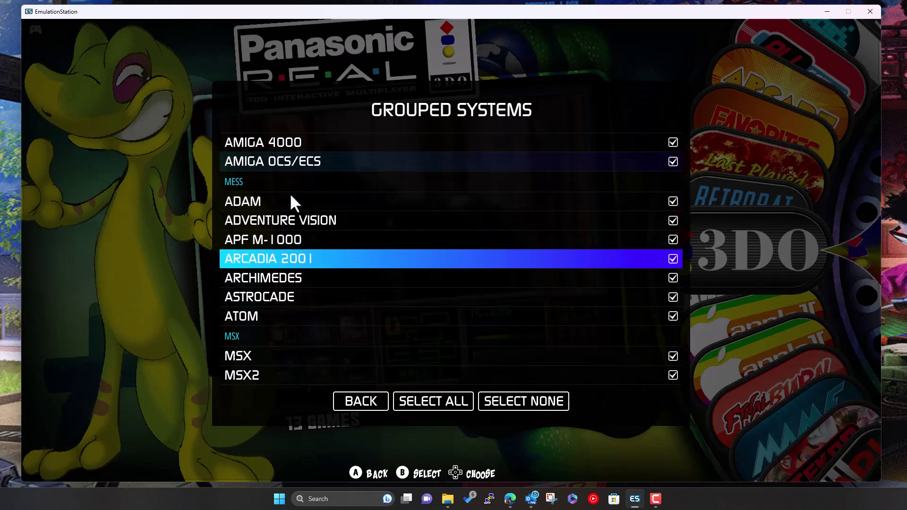
pyautogui.press('Up')
pyautogui.press('Up')
pyautogui.press('Up')
pyautogui.press('Up')
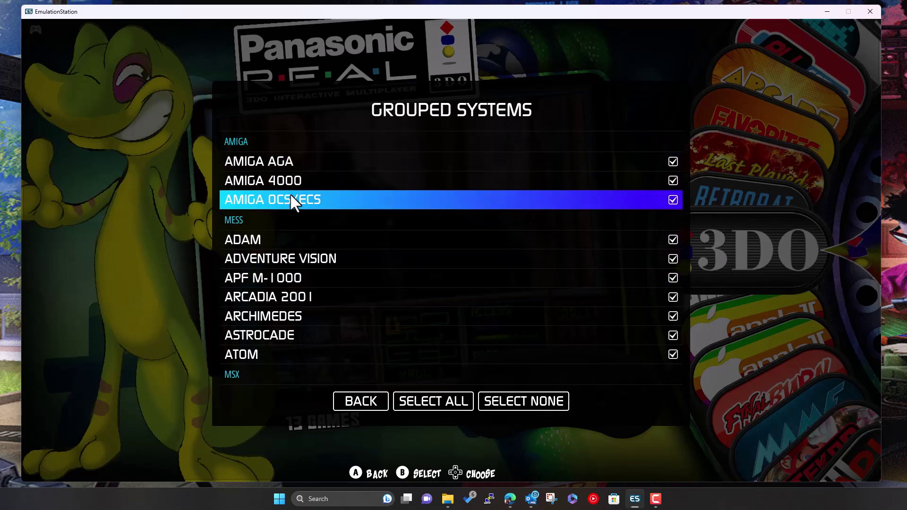
pyautogui.press('Down')
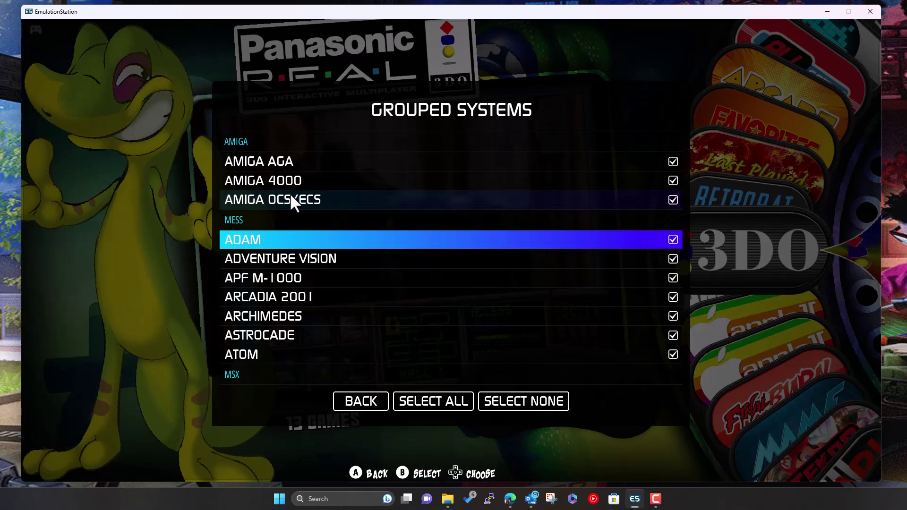
pyautogui.press('Down')
pyautogui.press('Down')
pyautogui.press('Down')
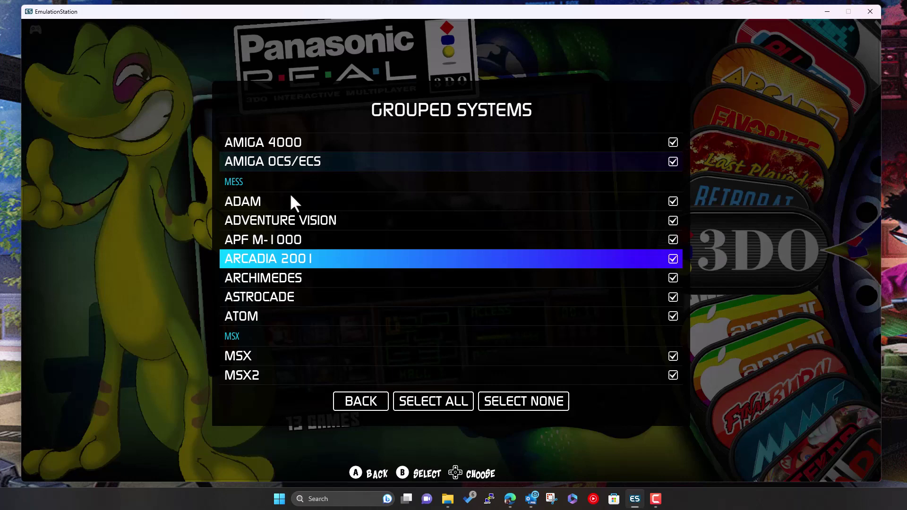
pyautogui.press('Up')
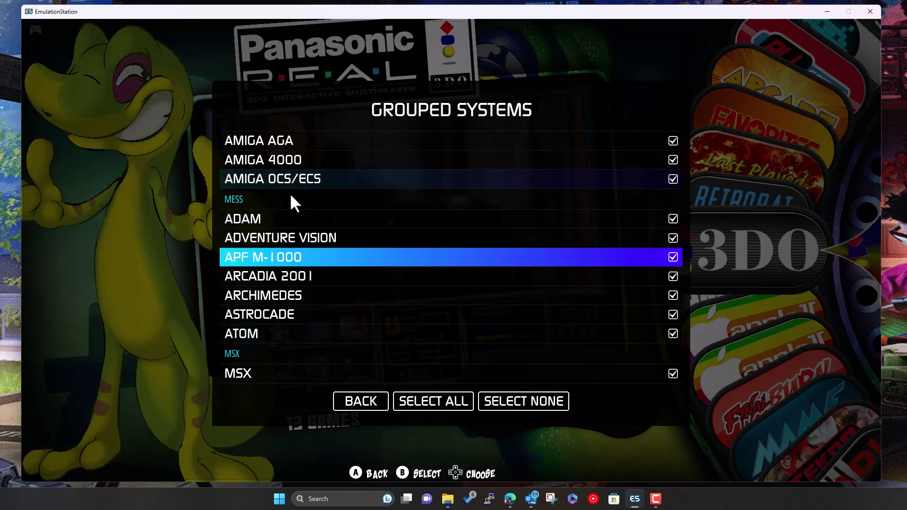
pyautogui.press('Down')
pyautogui.press('Down')
pyautogui.press('Down')
pyautogui.press('Down')
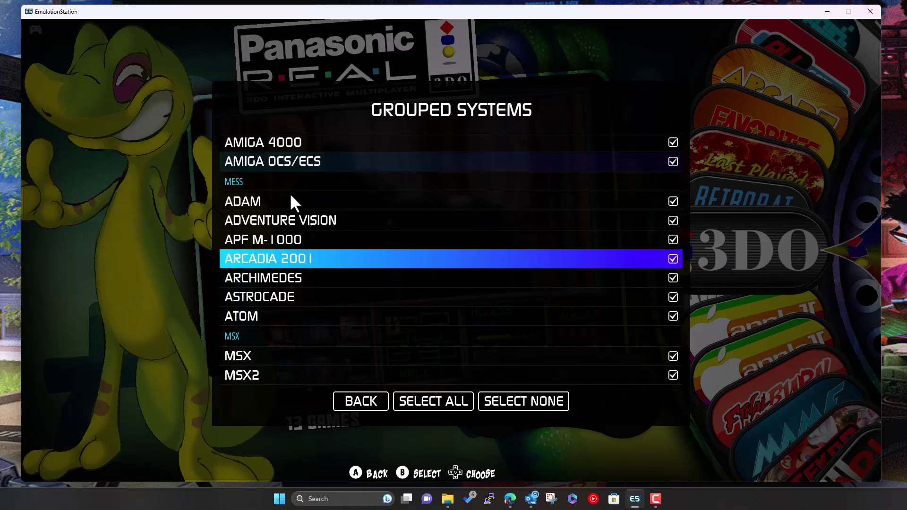
pyautogui.press('Down')
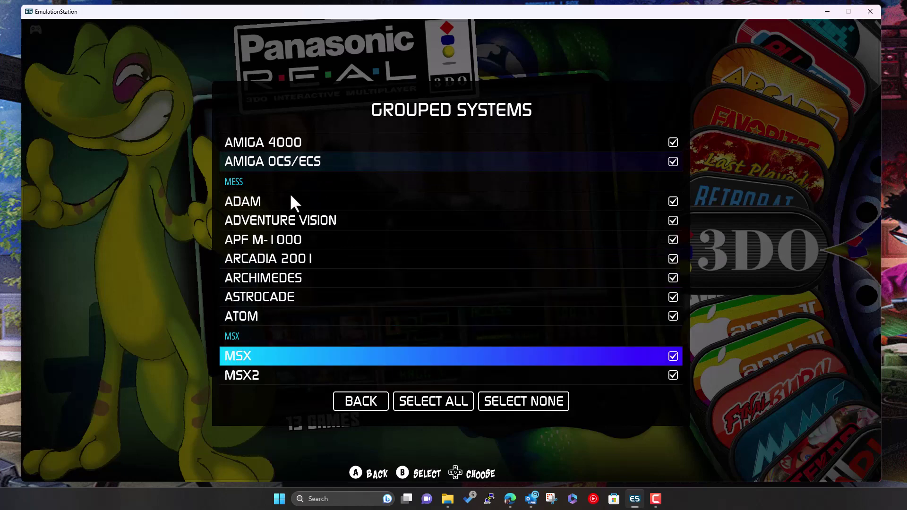
pyautogui.press('Down')
pyautogui.press('Down')
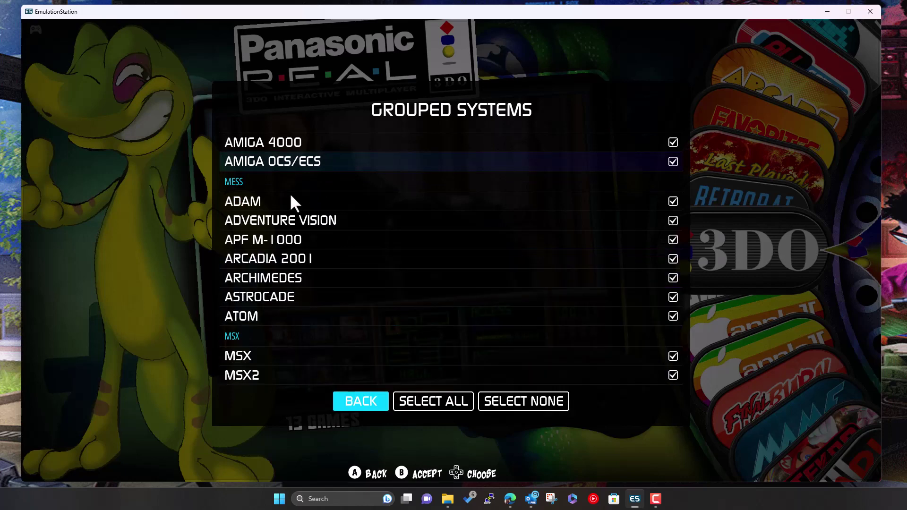
# Apply SELECT NONE to leave 0 grouped systems, then close settings to reload the carousel
pyautogui.press('Right')
pyautogui.press('Right')
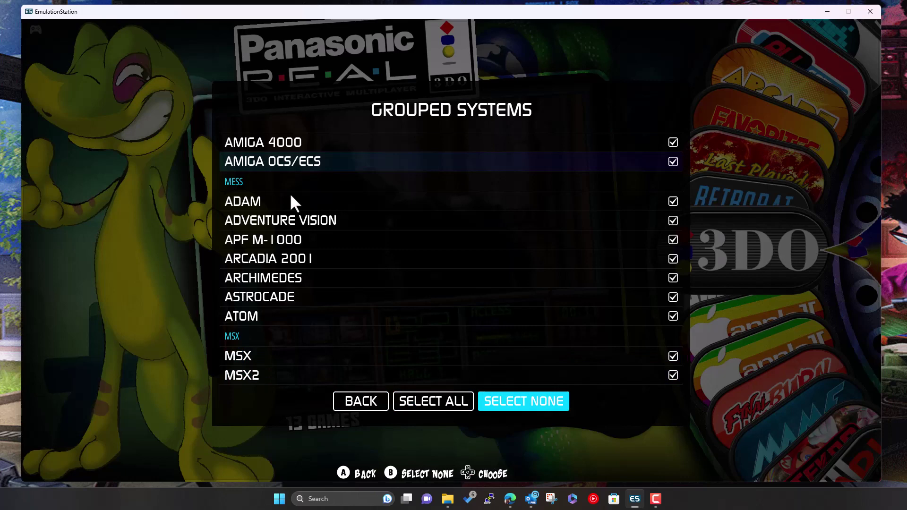
pyautogui.press('Return')
pyautogui.press('Left')
pyautogui.press('Left')
pyautogui.press('Return')
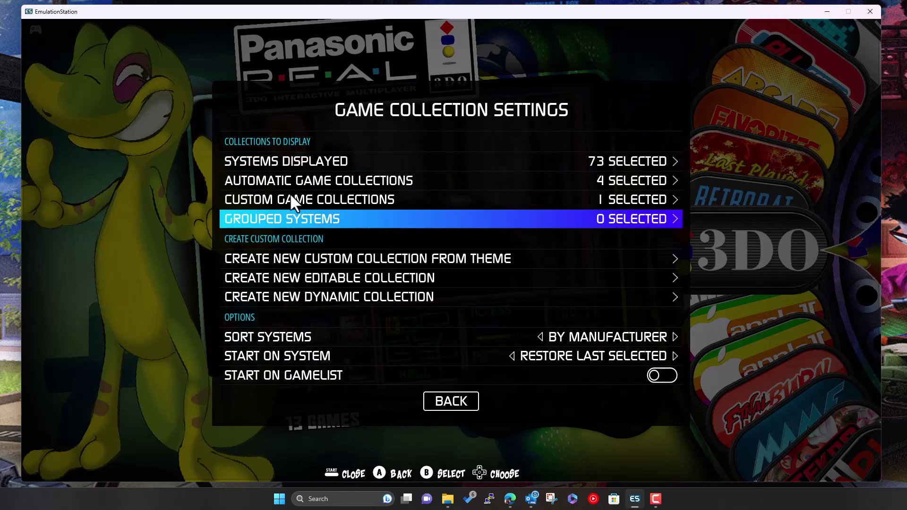
pyautogui.press('BackSpace')
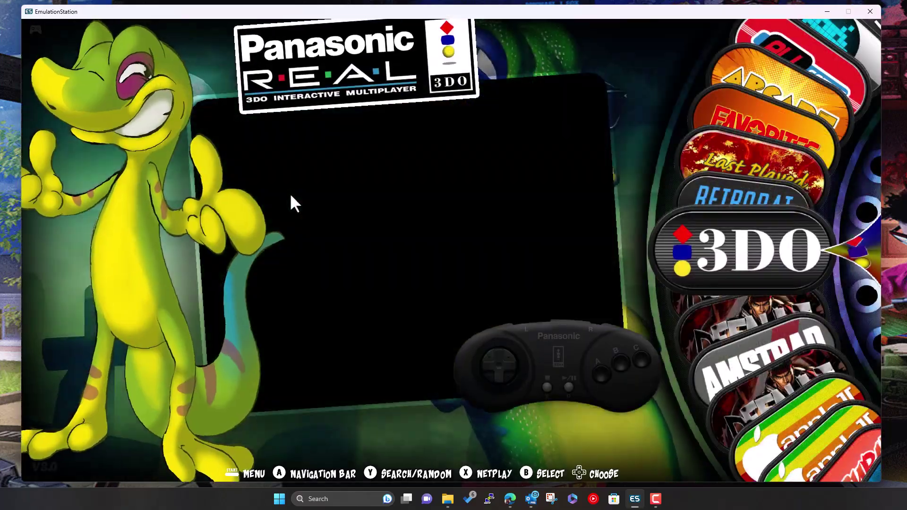
# Browse the carousel through Amstrad, Atari 2600, 3DO and DEFAULT, then bring up the Main Menu
pyautogui.press('Down')
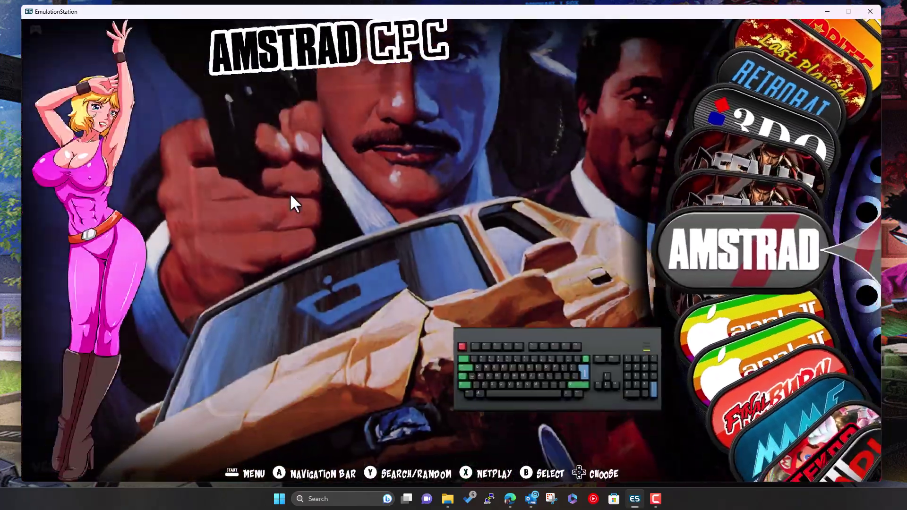
pyautogui.press('Down')
pyautogui.press('Down')
pyautogui.press('Down')
pyautogui.press('Down')
pyautogui.press('Down')
pyautogui.press('Down')
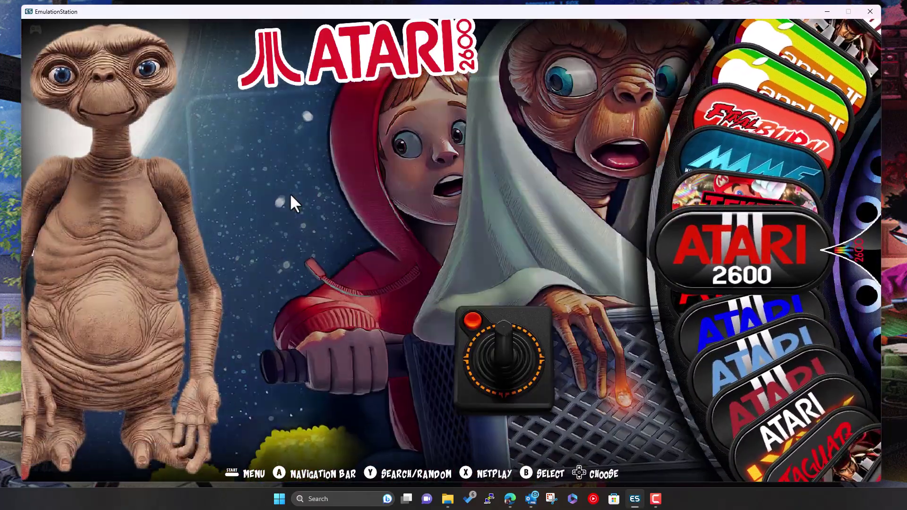
pyautogui.press('Up')
pyautogui.press('Up')
pyautogui.press('Up')
pyautogui.press('Up')
pyautogui.press('Up')
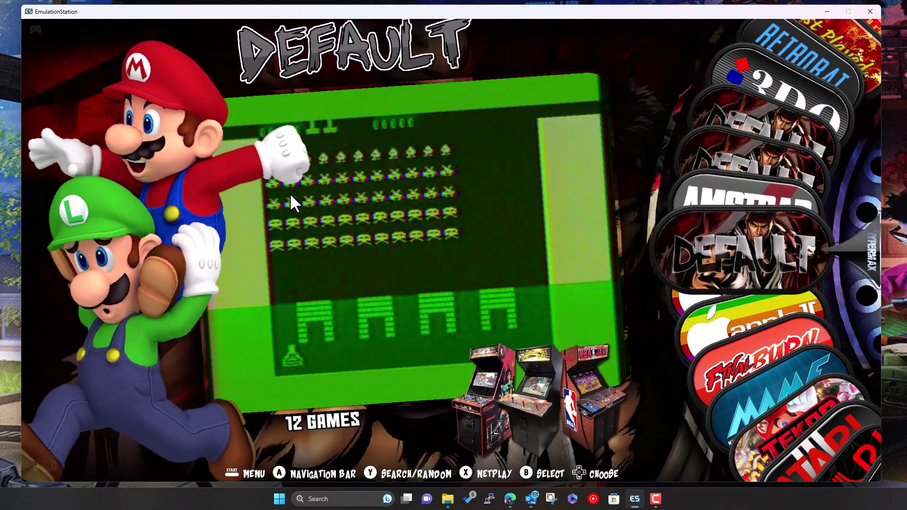
pyautogui.press('Up')
pyautogui.press('Up')
pyautogui.press('Up')
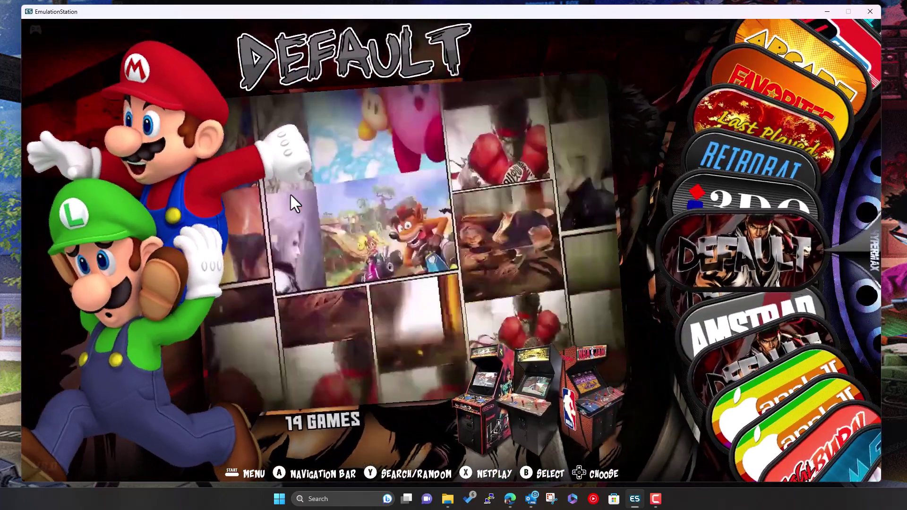
pyautogui.press('Up')
pyautogui.press('Down')
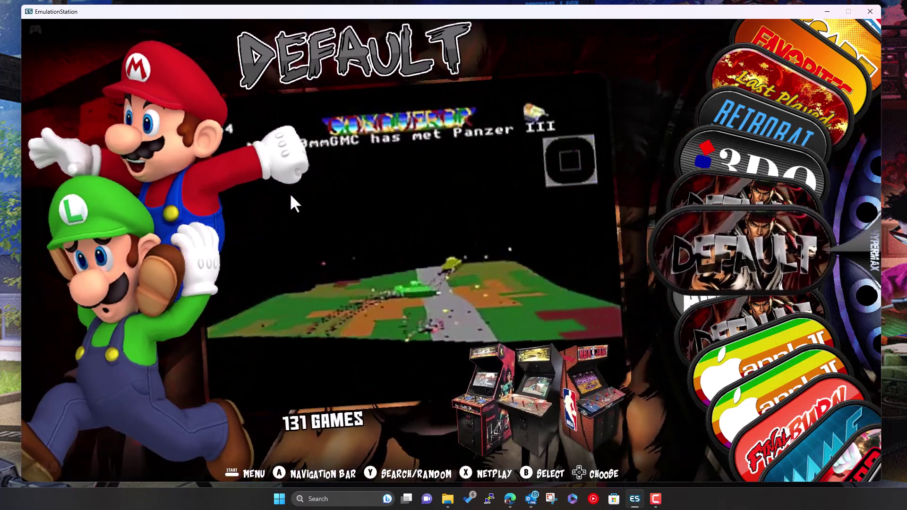
pyautogui.press('F1')
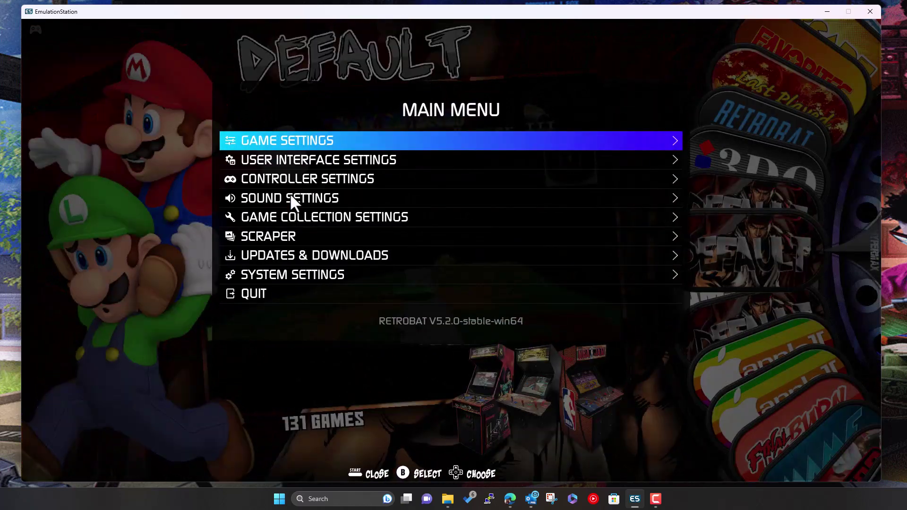
# Change the User Interface Theme Set to ES-THEME-CARBON and back out of the menus to reload
pyautogui.press('Down')
pyautogui.press('Return')
pyautogui.press('Return')
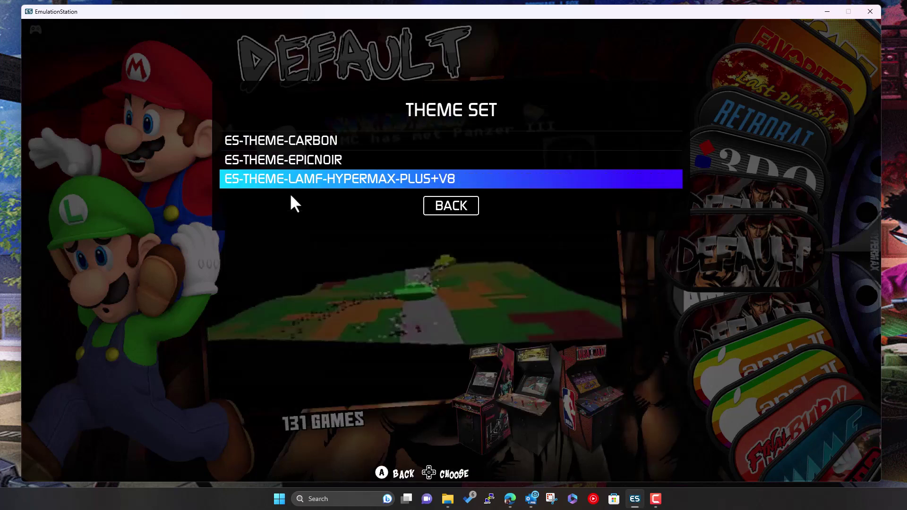
pyautogui.press('Up')
pyautogui.press('Up')
pyautogui.press('Return')
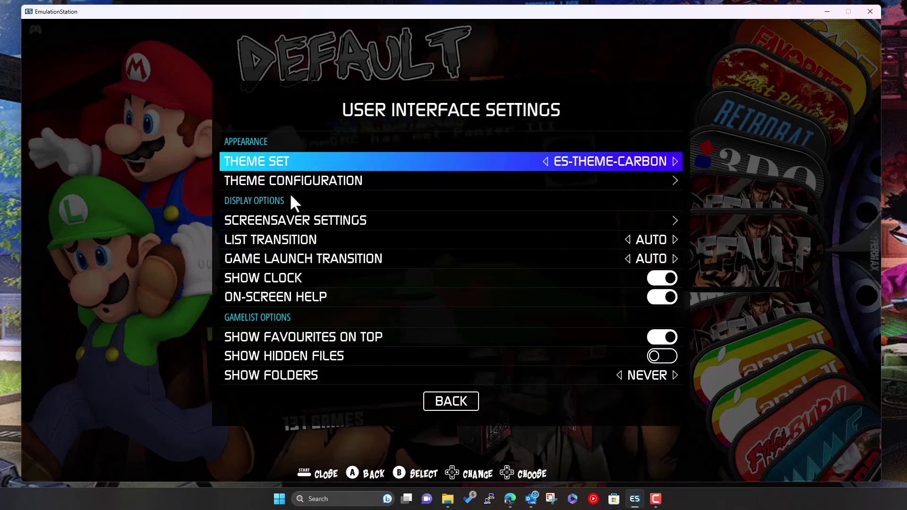
pyautogui.press('BackSpace')
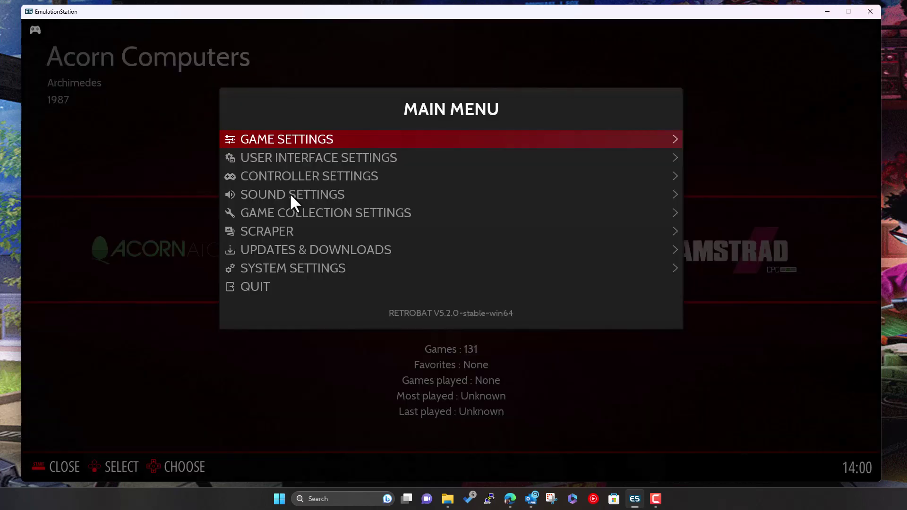
pyautogui.press('BackSpace')
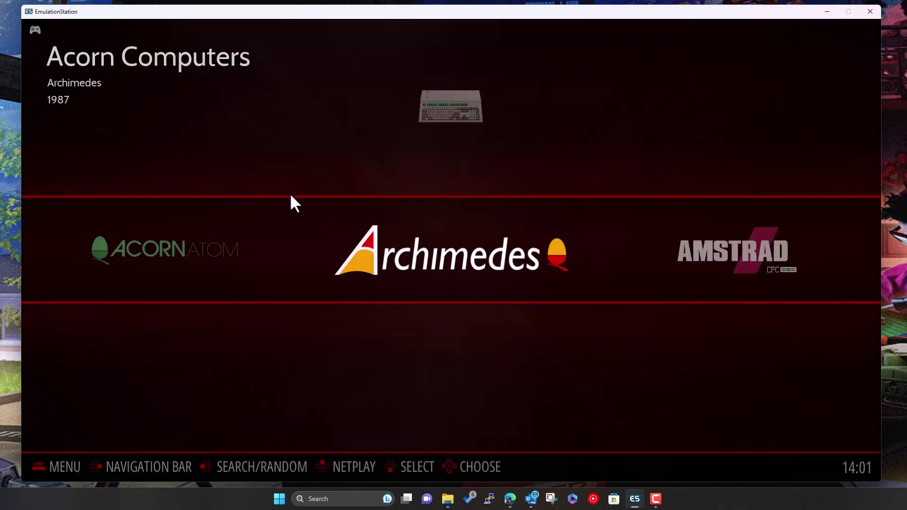
# Scroll the carousel past Amstrad, 3DO and Last Played to land on the RetroBat entry
pyautogui.press('Right')
pyautogui.press('Right')
pyautogui.press('Right')
pyautogui.press('Right')
pyautogui.press('Right')
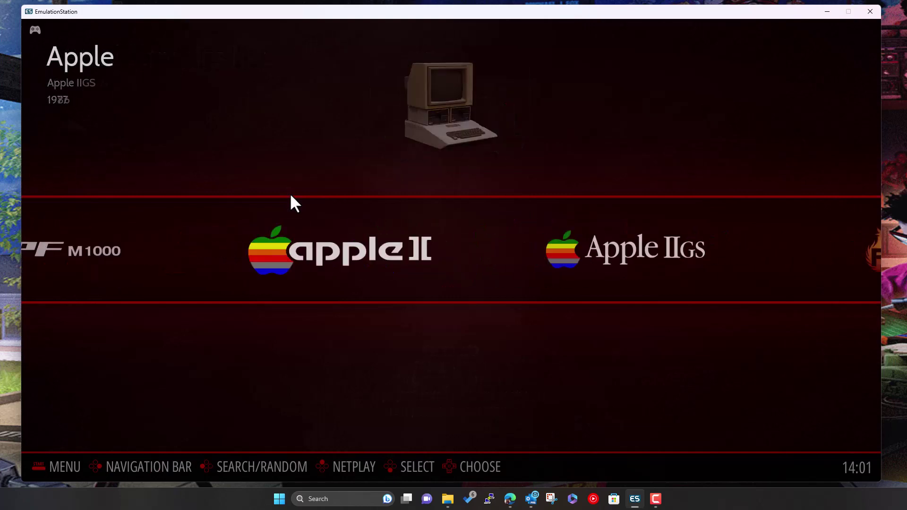
pyautogui.press('Left')
pyautogui.press('Left')
pyautogui.press('Left')
pyautogui.press('Left')
pyautogui.press('Left')
pyautogui.press('Left')
pyautogui.press('Left')
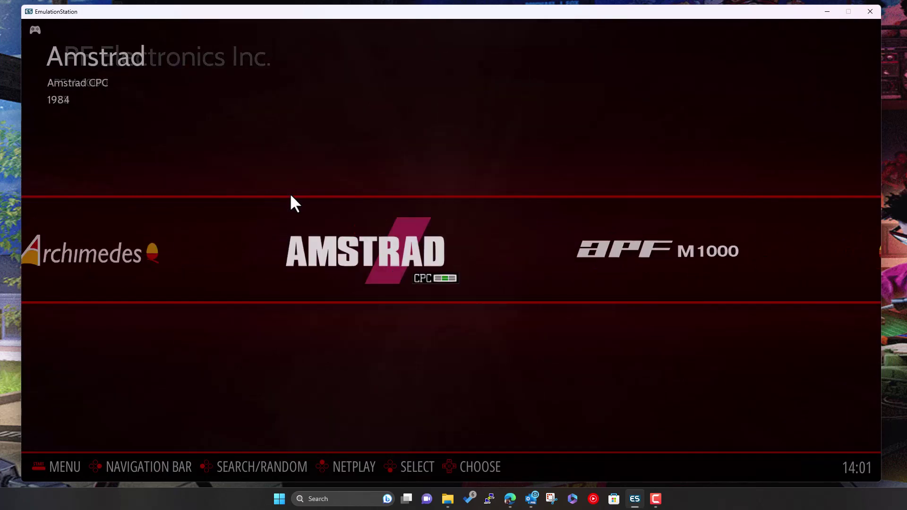
pyautogui.press('Left')
pyautogui.press('Left')
pyautogui.press('Right')
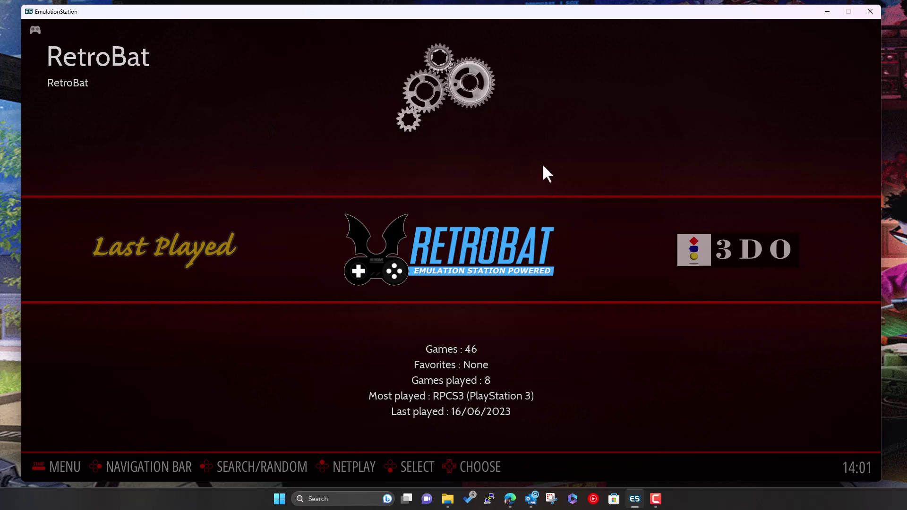
# Bring Explorer forward and navigate from Builds into RB-Build\emulationstation\.emulationstation\themes
pyautogui.moveTo(452, 501)
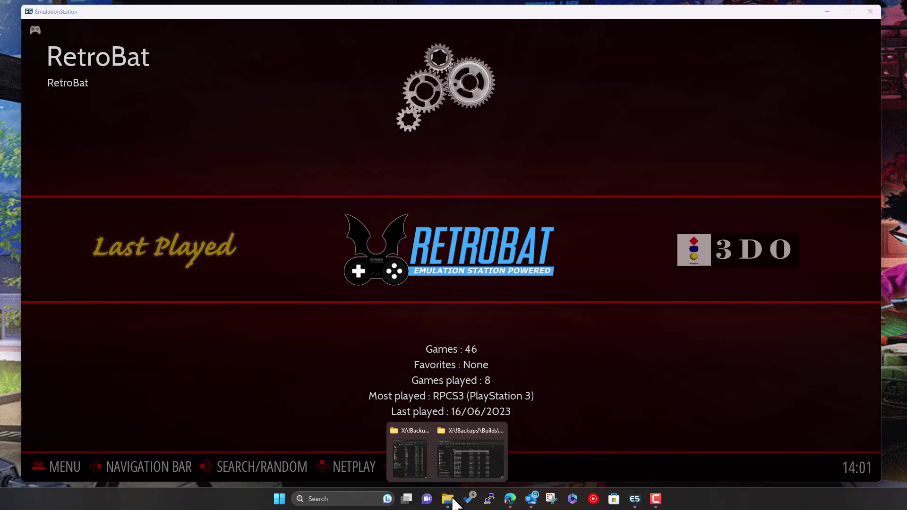
pyautogui.click(477, 433)
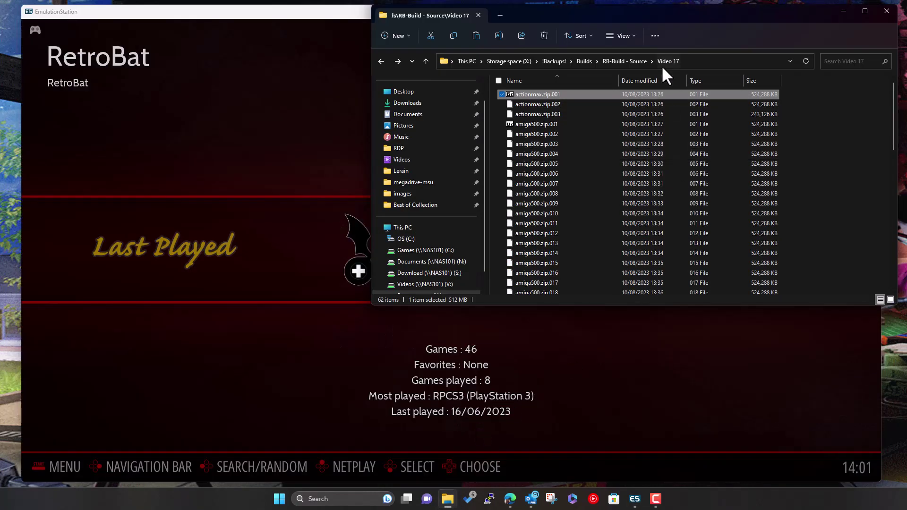
pyautogui.moveTo(762, 20); pyautogui.dragTo(740, 111)
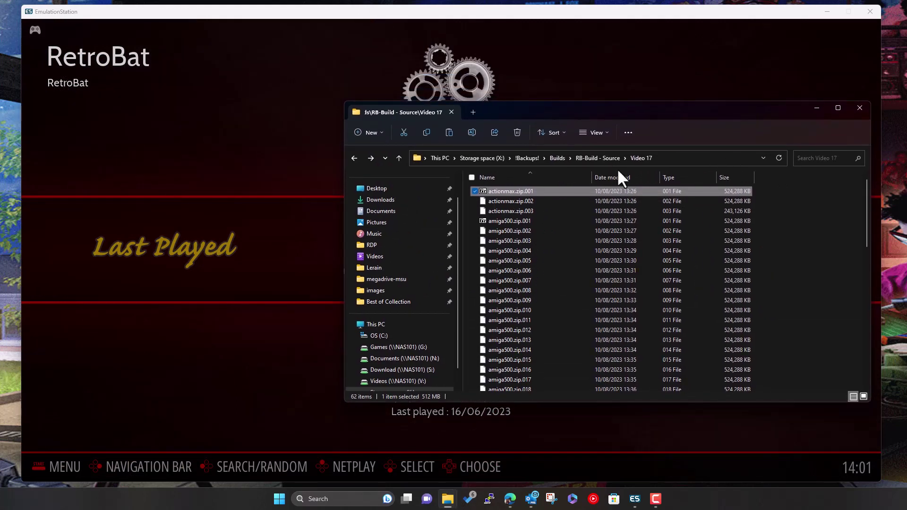
pyautogui.click(558, 158)
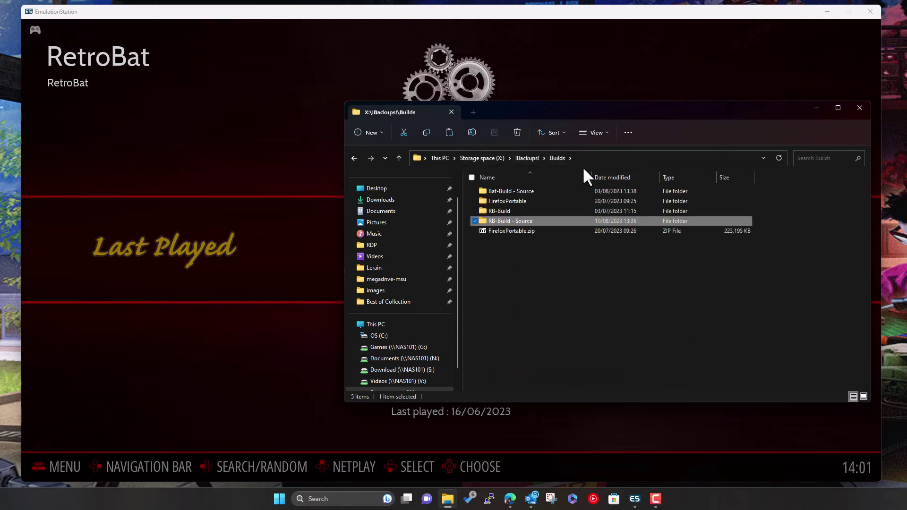
pyautogui.doubleClick(509, 210)
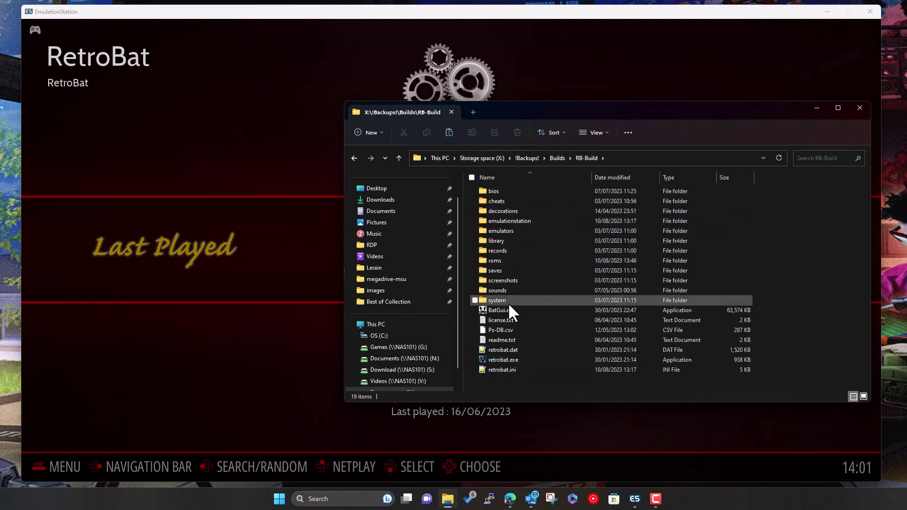
pyautogui.doubleClick(504, 220)
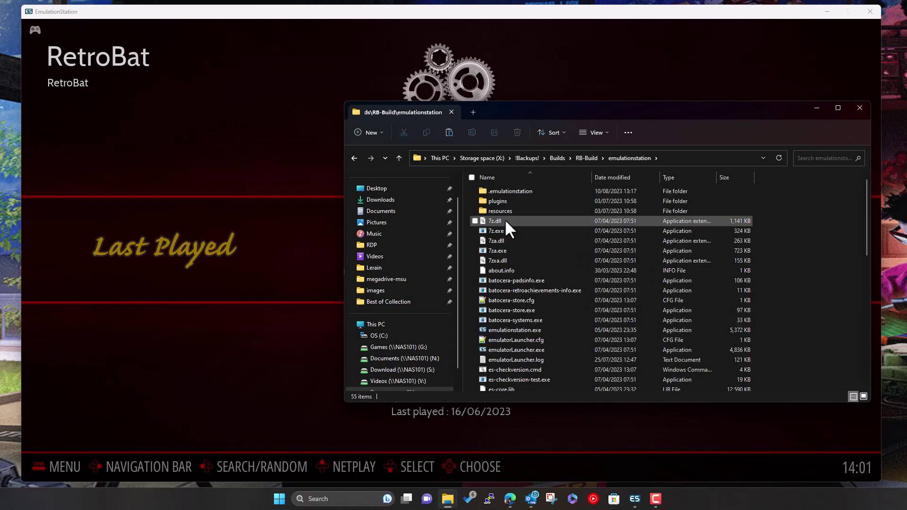
pyautogui.doubleClick(511, 190)
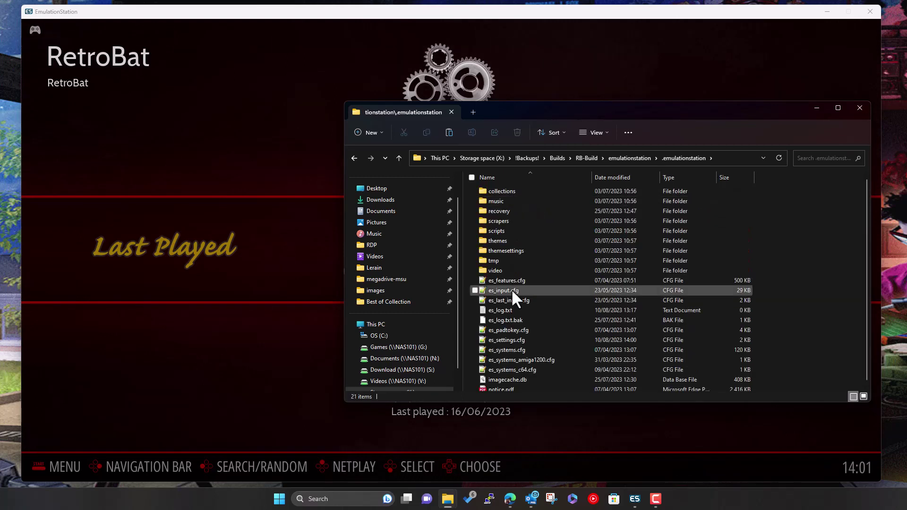
pyautogui.doubleClick(502, 241)
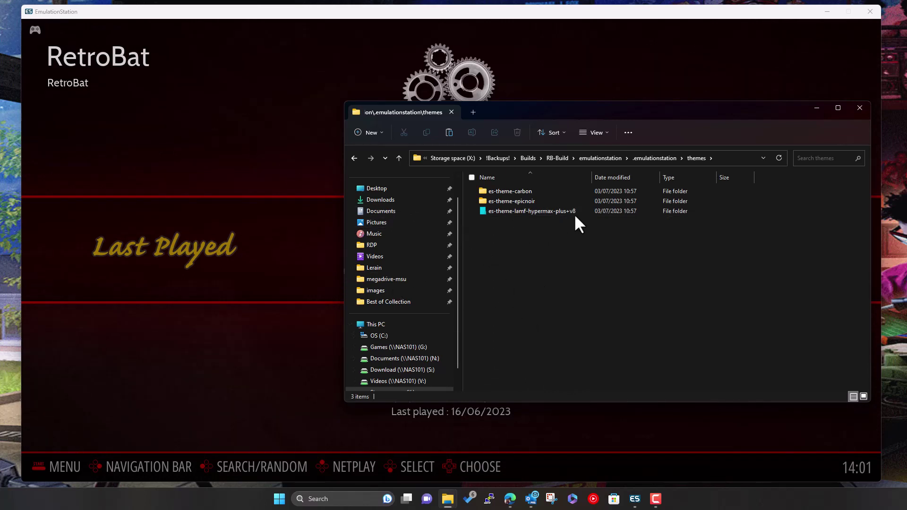
# Open the es-theme-lamf-hypermax-plus+v8 folder and scroll through its system folders
pyautogui.doubleClick(561, 212)
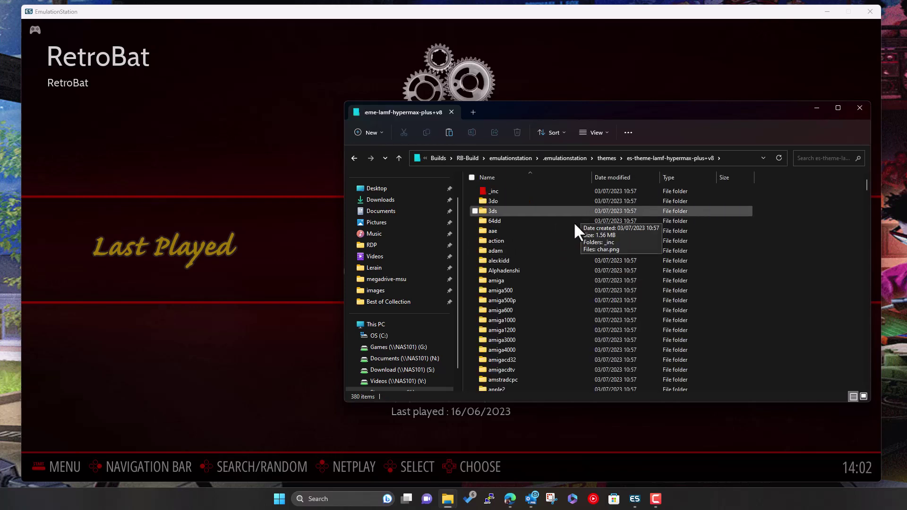
pyautogui.scroll(-2, 547, 246)
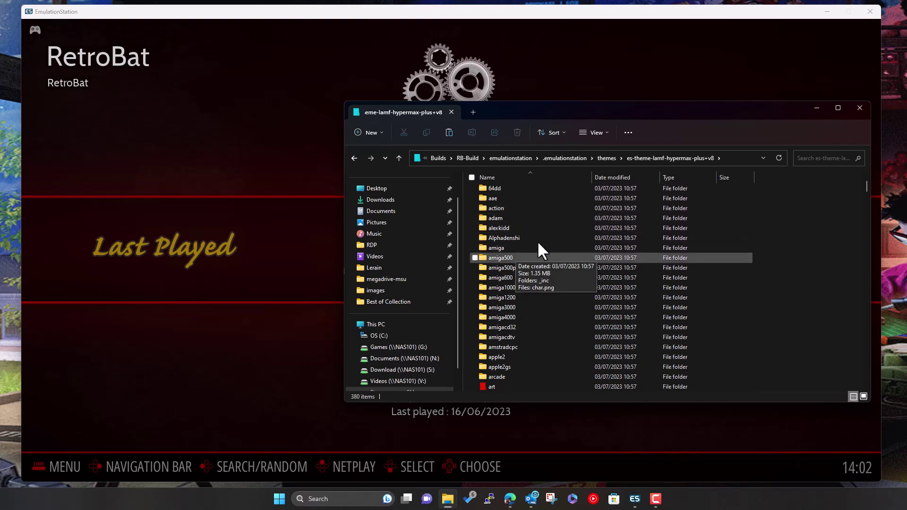
pyautogui.scroll(-2, 534, 333)
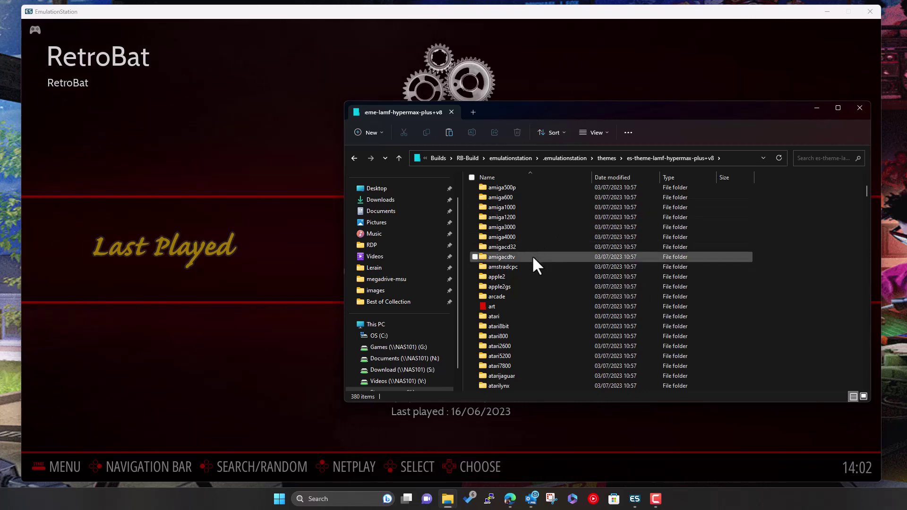
# Return via the themes folder to RB-Build and minimize Explorer to reveal RetroBat
pyautogui.click(607, 158)
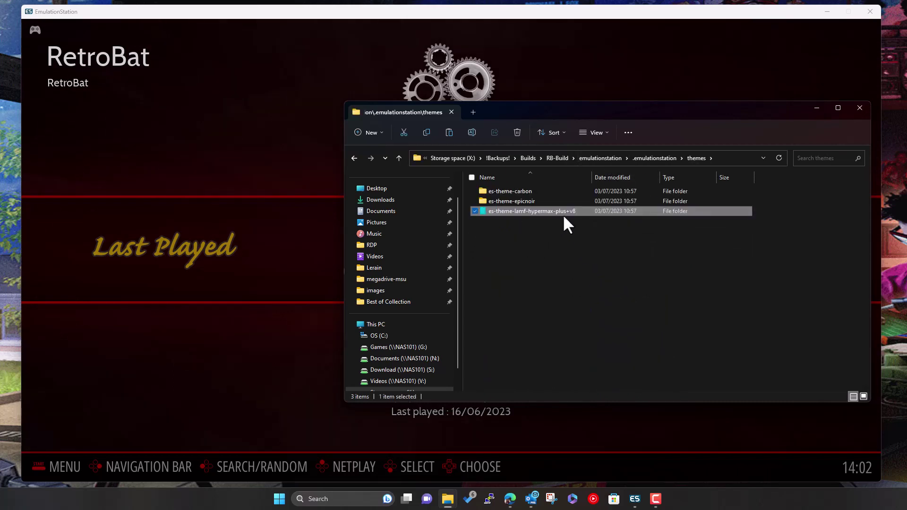
pyautogui.moveTo(548, 213)
pyautogui.click(562, 307)
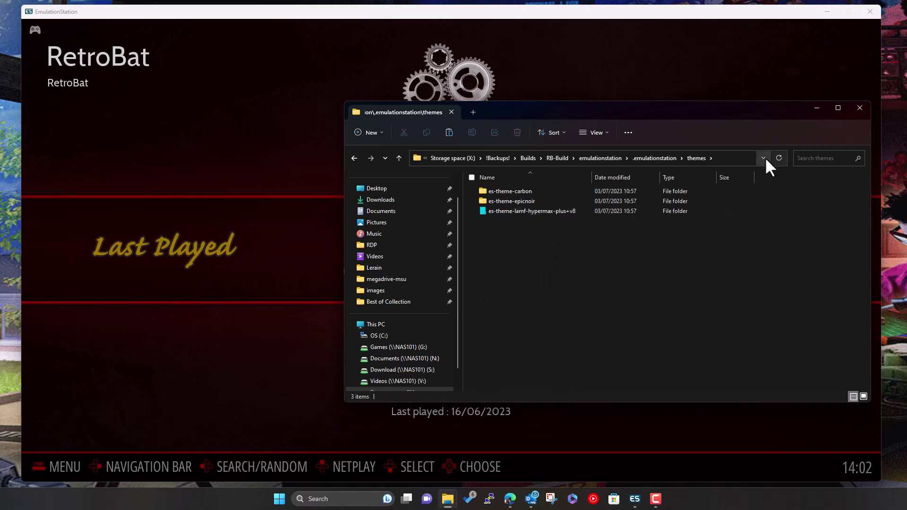
pyautogui.click(558, 157)
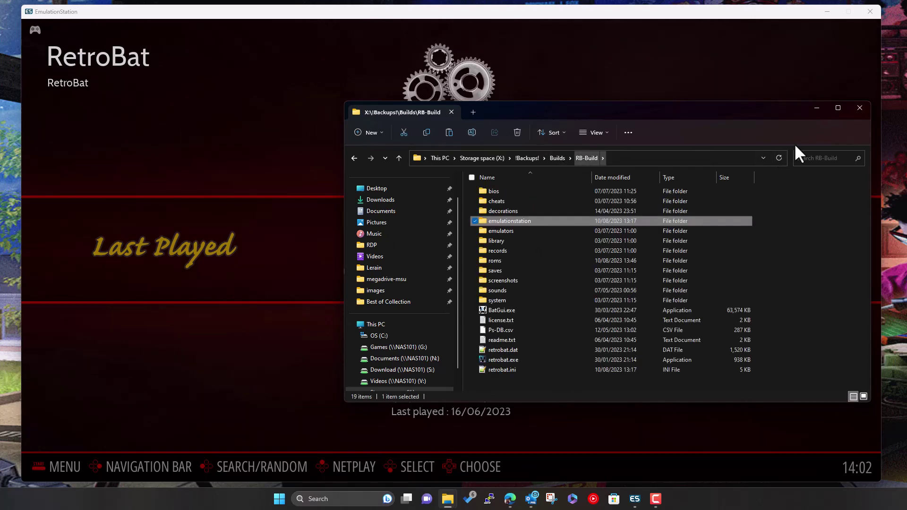
pyautogui.click(815, 109)
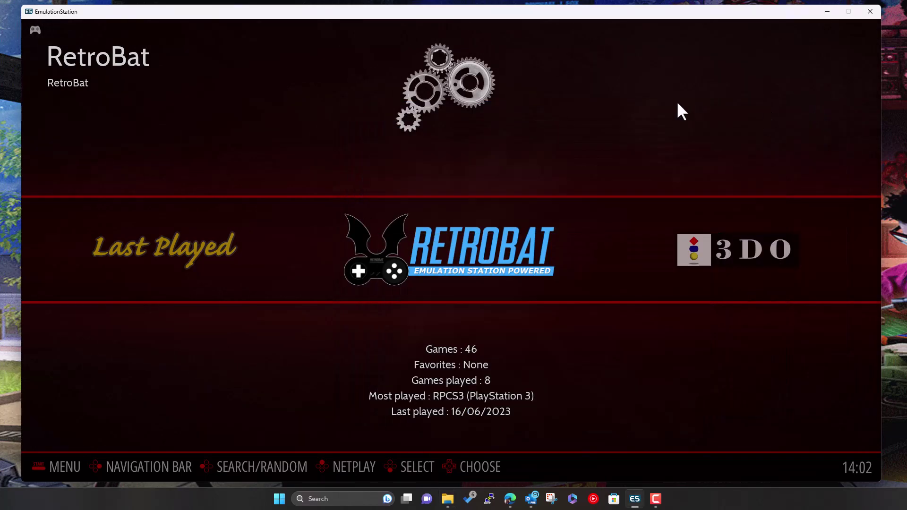
# Scroll past Acorn Atom, Archimedes, Amstrad and Apple systems to Arcade TeknoParrot, then bring up the Main Menu
pyautogui.press('Right')
pyautogui.press('Right')
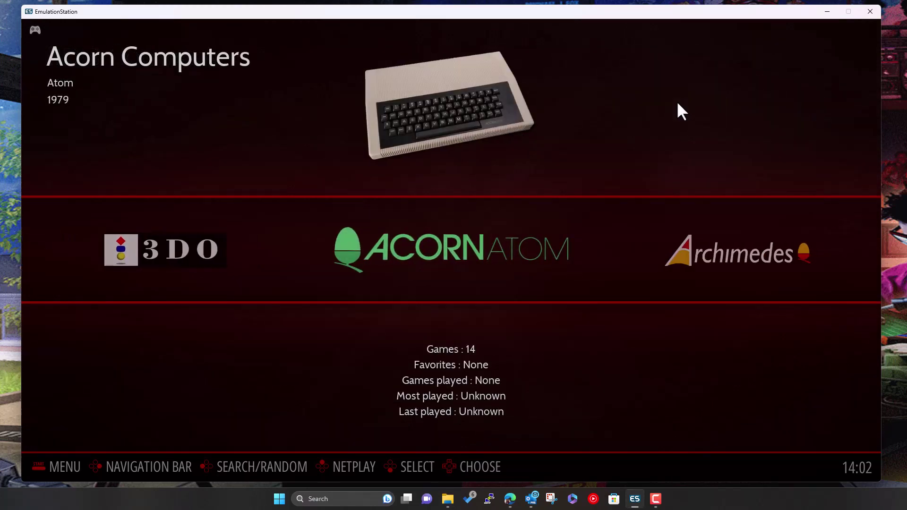
pyautogui.press('Right')
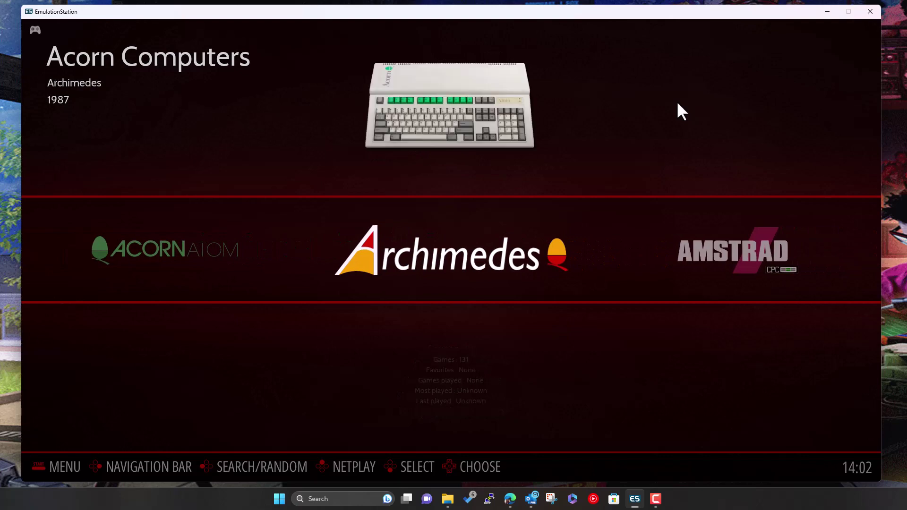
pyautogui.press('Right')
pyautogui.press('Right')
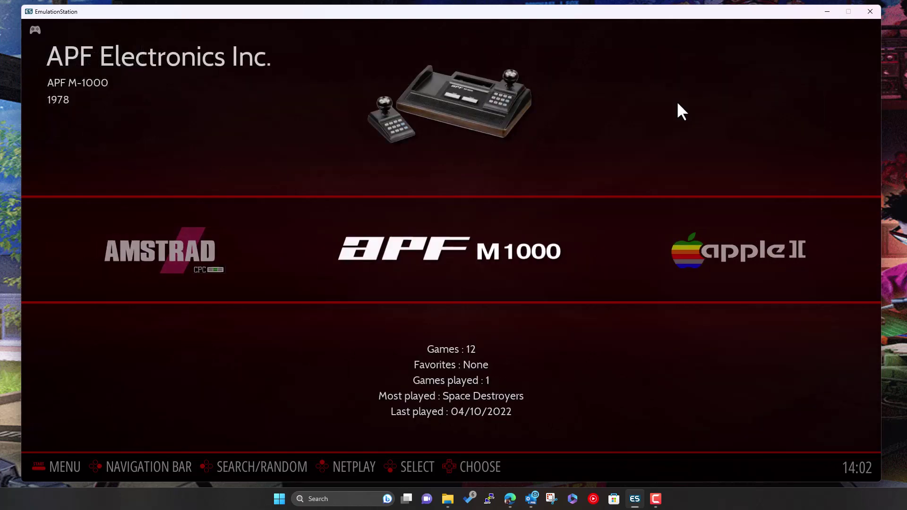
pyautogui.press('Right')
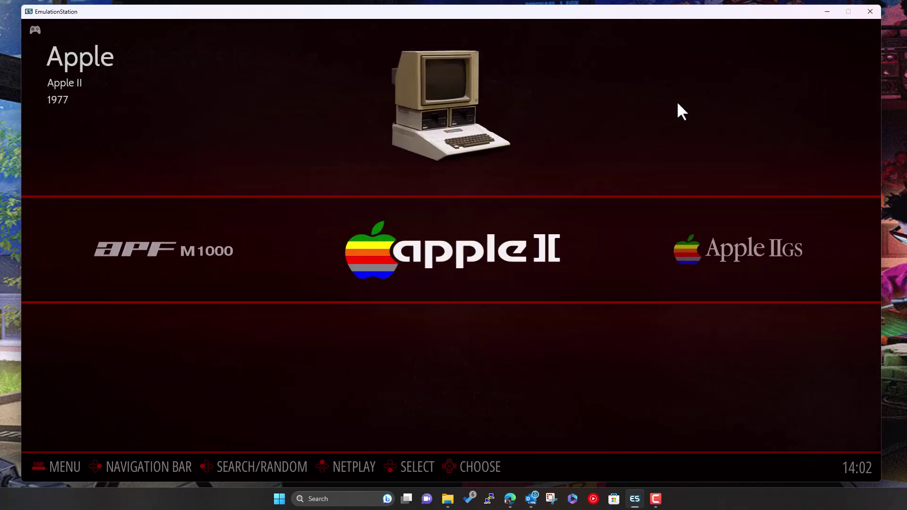
pyautogui.press('Right')
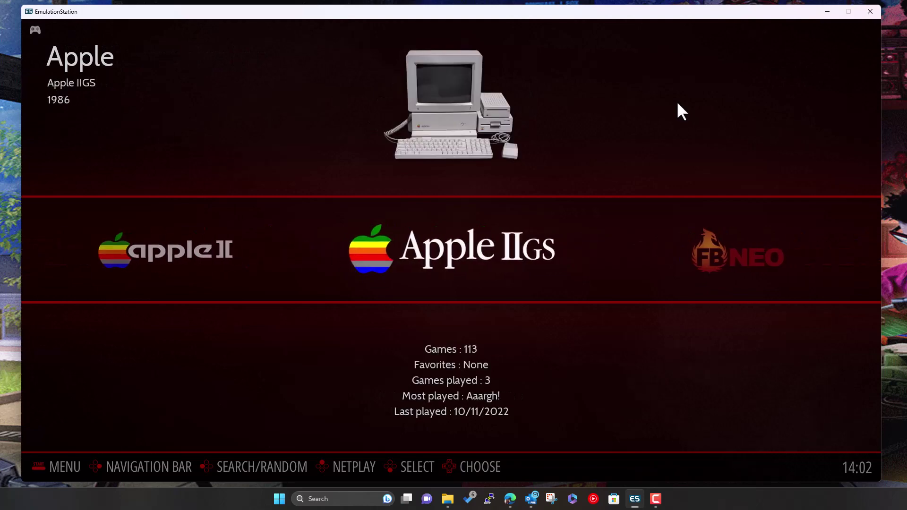
pyautogui.press('Right')
pyautogui.press('Right')
pyautogui.press('Right')
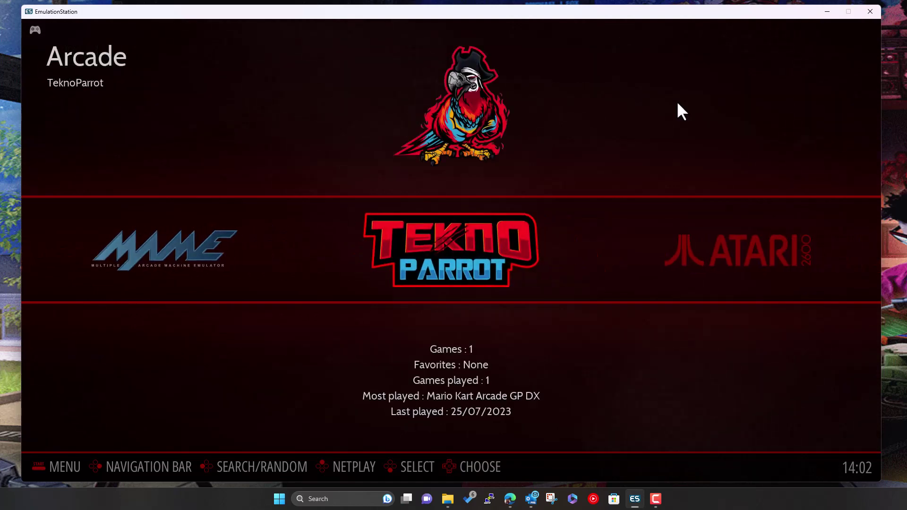
pyautogui.press('Right')
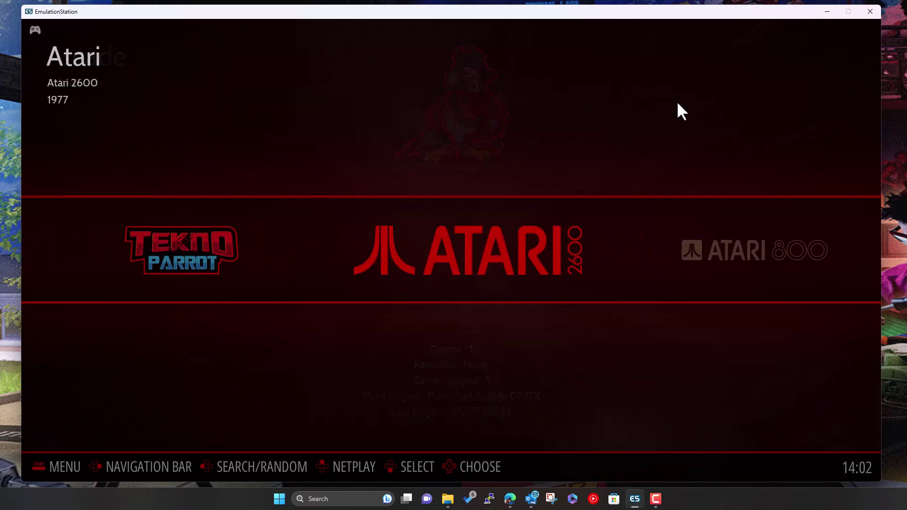
pyautogui.press('Left')
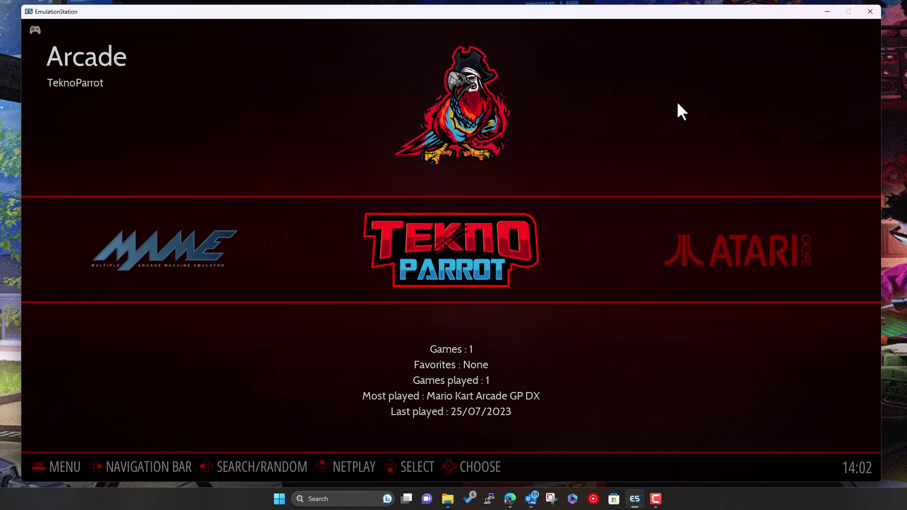
pyautogui.press('F1')
# Change Sort Systems in Game Collection Settings from By Manufacturer to Alphabetically and reload
pyautogui.press('Down')
pyautogui.press('Down')
pyautogui.press('Down')
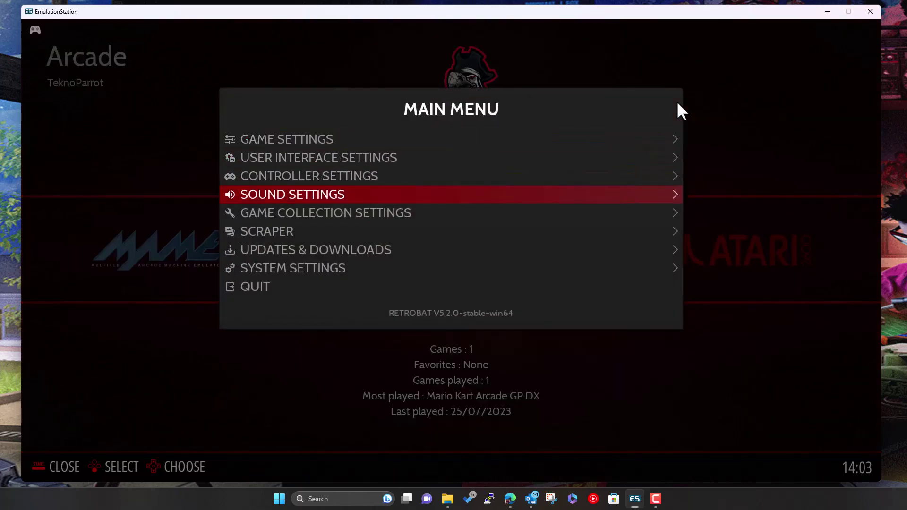
pyautogui.press('Down')
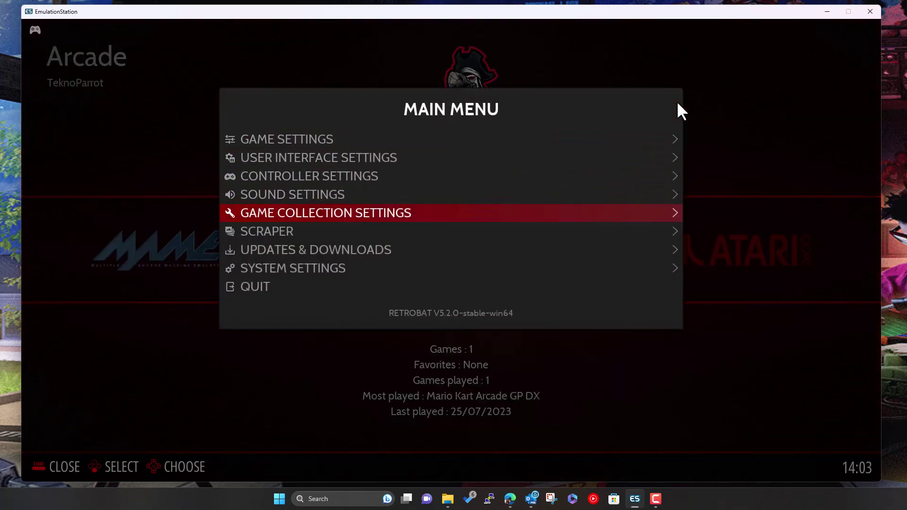
pyautogui.press('Return')
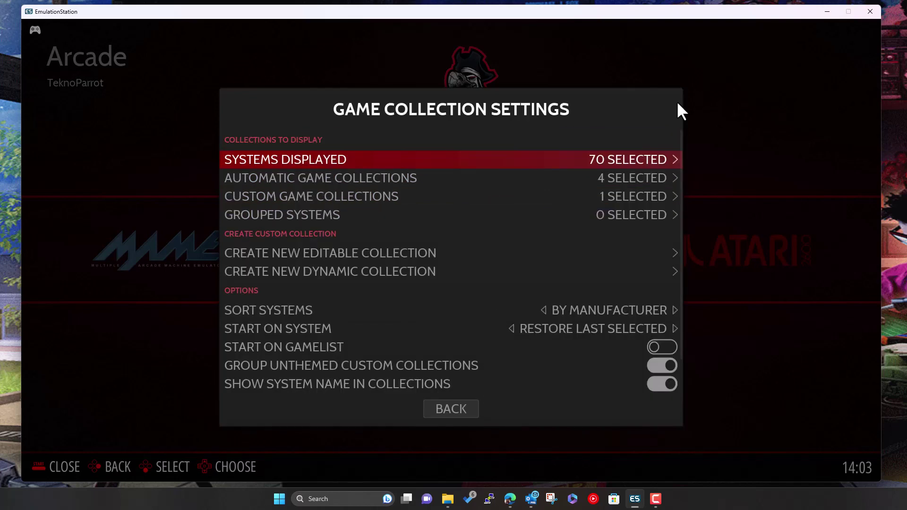
pyautogui.press('Down')
pyautogui.press('Down')
pyautogui.press('Down')
pyautogui.press('Down')
pyautogui.press('Down')
pyautogui.press('Down')
pyautogui.press('Down')
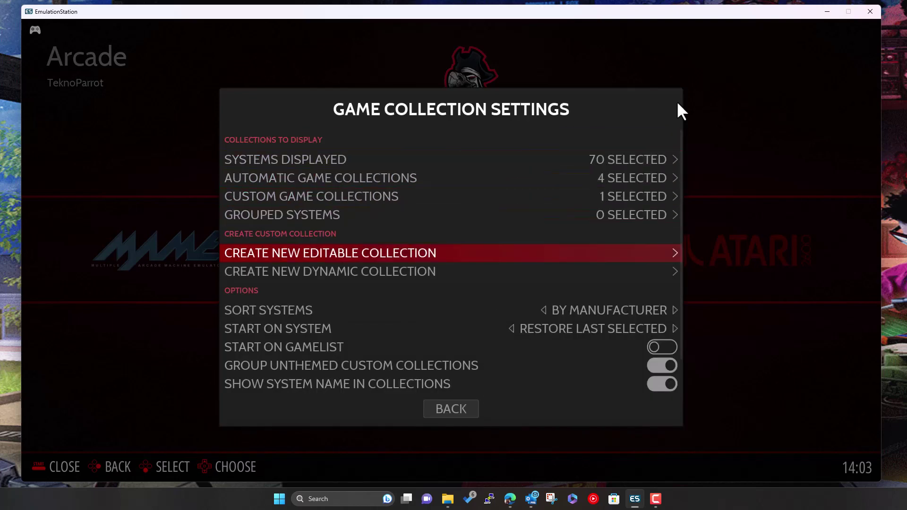
pyautogui.press('Up')
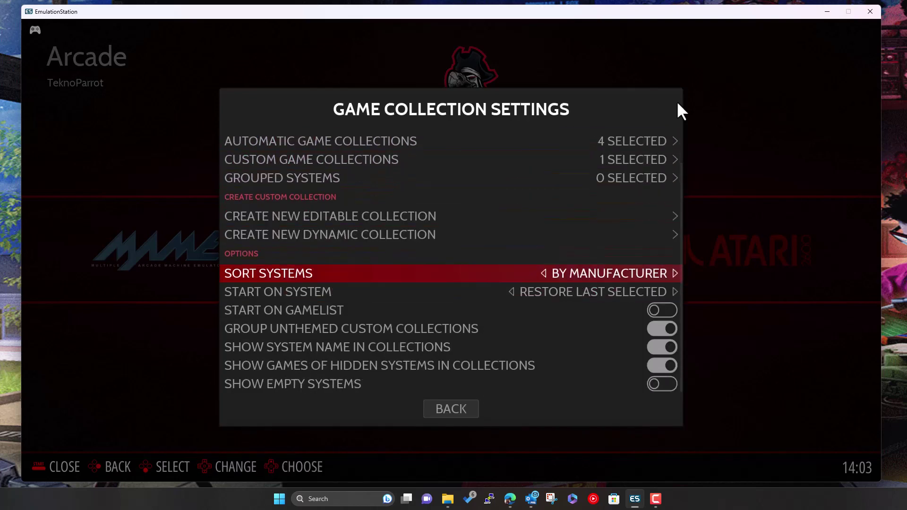
pyautogui.press('Return')
pyautogui.press('Up')
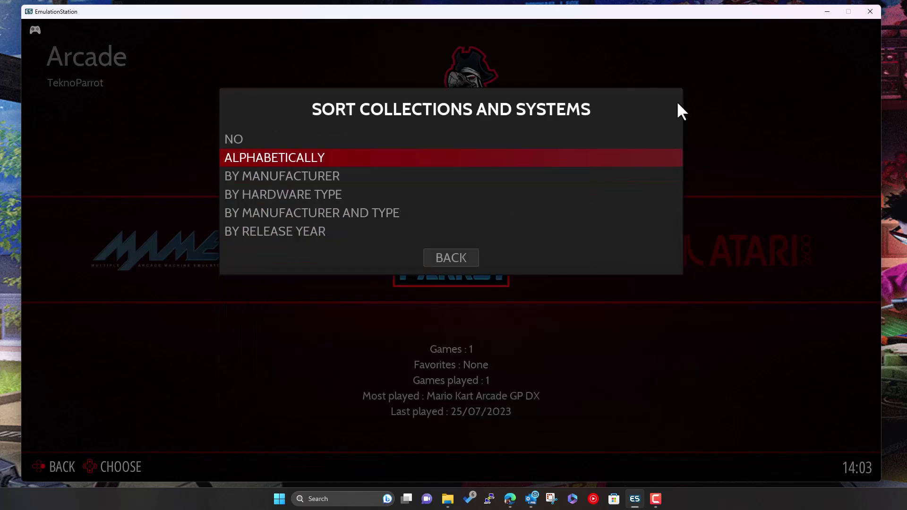
pyautogui.press('Return')
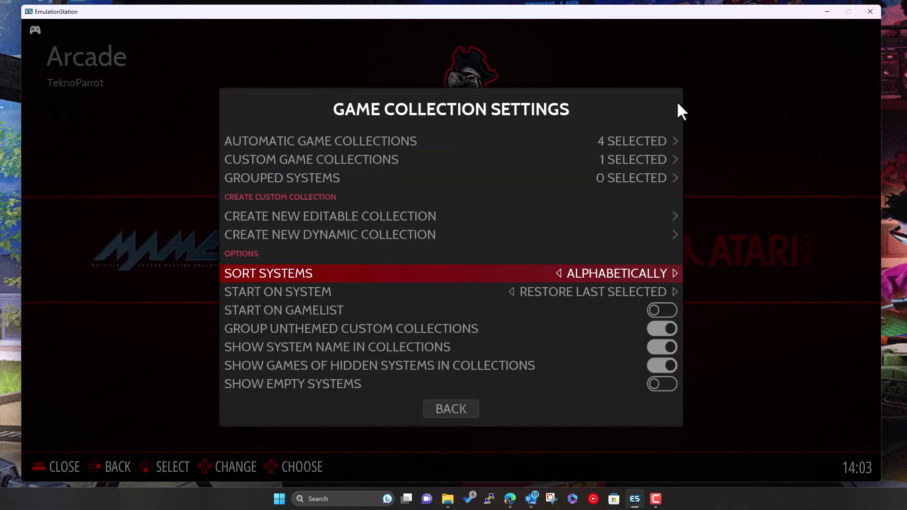
pyautogui.press('Escape')
pyautogui.press('Escape')
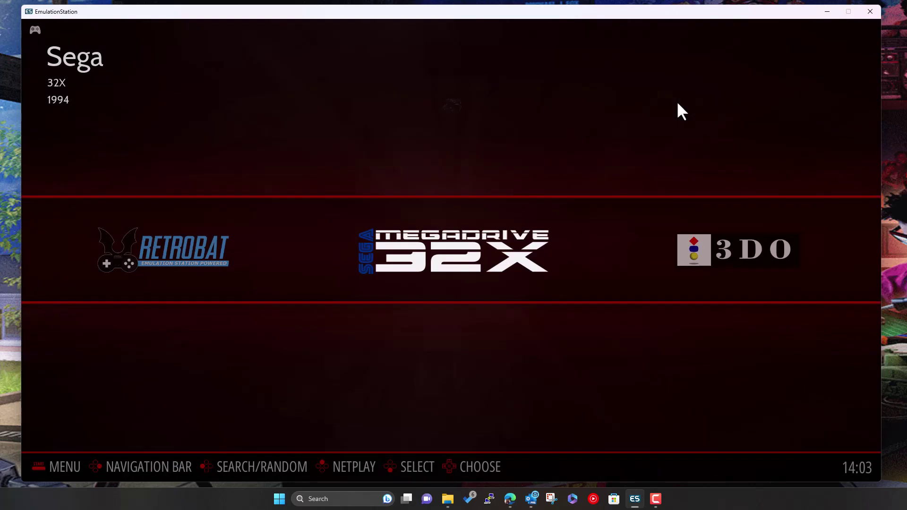
# Browse forward from 32X through 3DO, Coleco ADAM, the Amiga systems and Amstrad CPC to Atari 2600
pyautogui.press('Right')
pyautogui.press('Left')
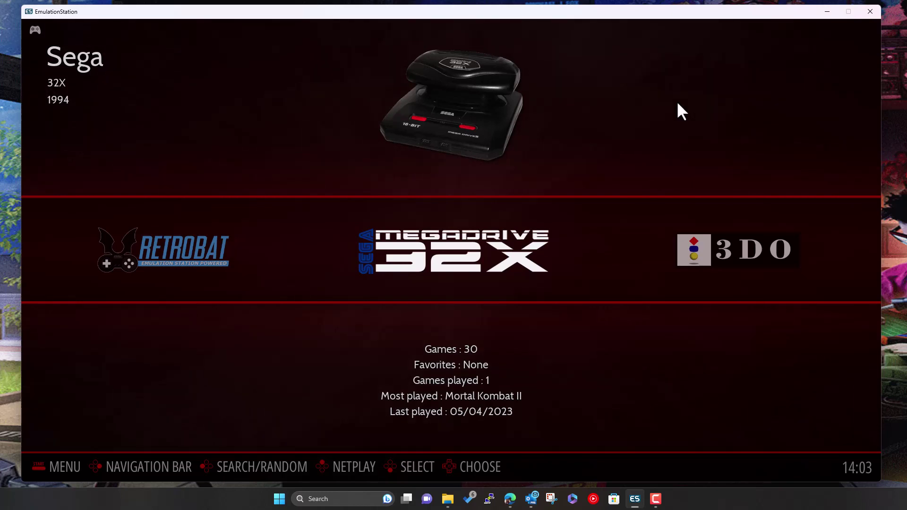
pyautogui.press('Right')
pyautogui.press('Right')
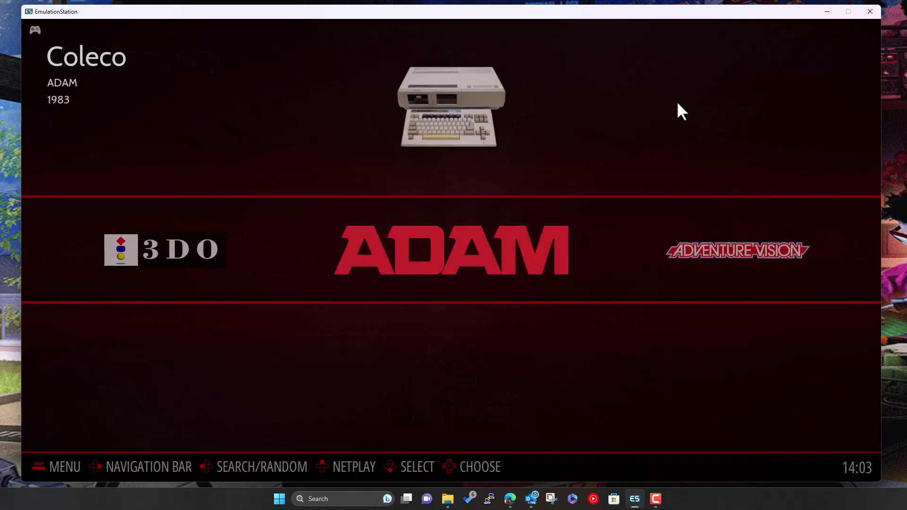
pyautogui.press('Right')
pyautogui.press('Right')
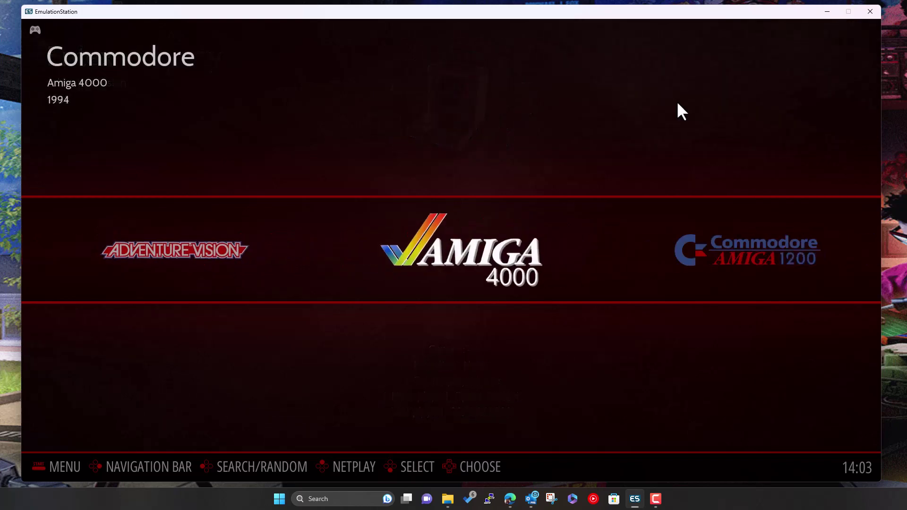
pyautogui.press('Right')
pyautogui.press('Right')
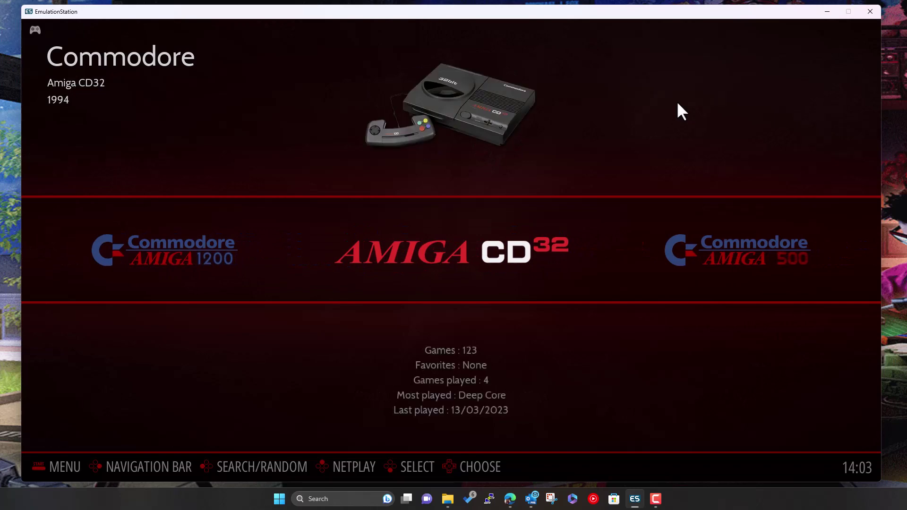
pyautogui.press('Right')
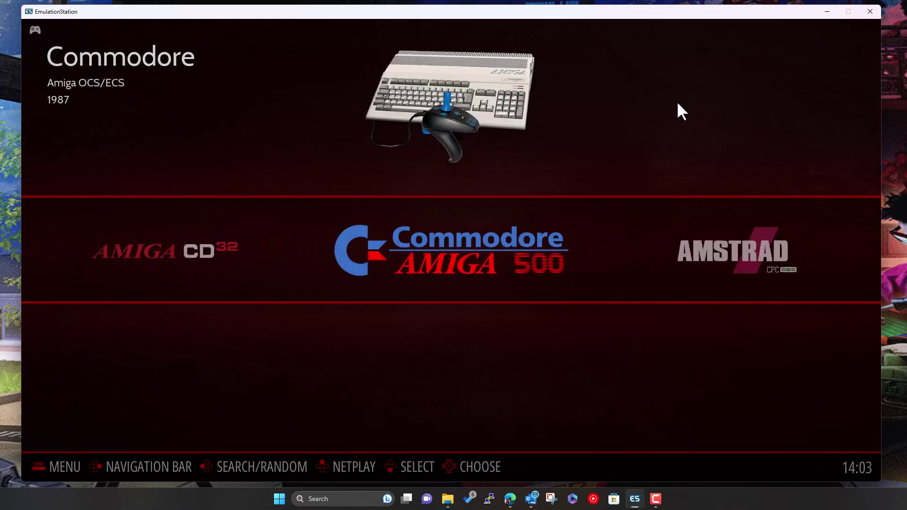
pyautogui.press('Right')
pyautogui.press('Right')
pyautogui.press('Right')
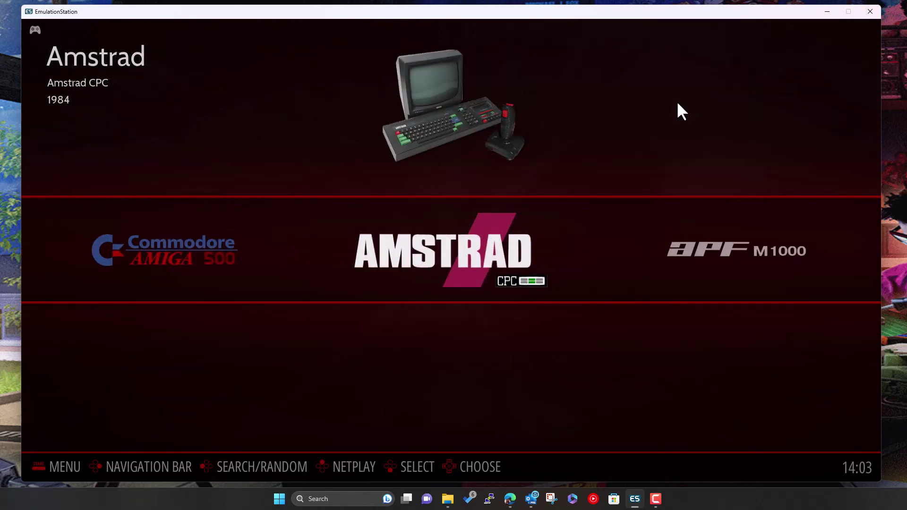
pyautogui.press('Right')
pyautogui.press('Right')
pyautogui.press('Right')
pyautogui.press('Right')
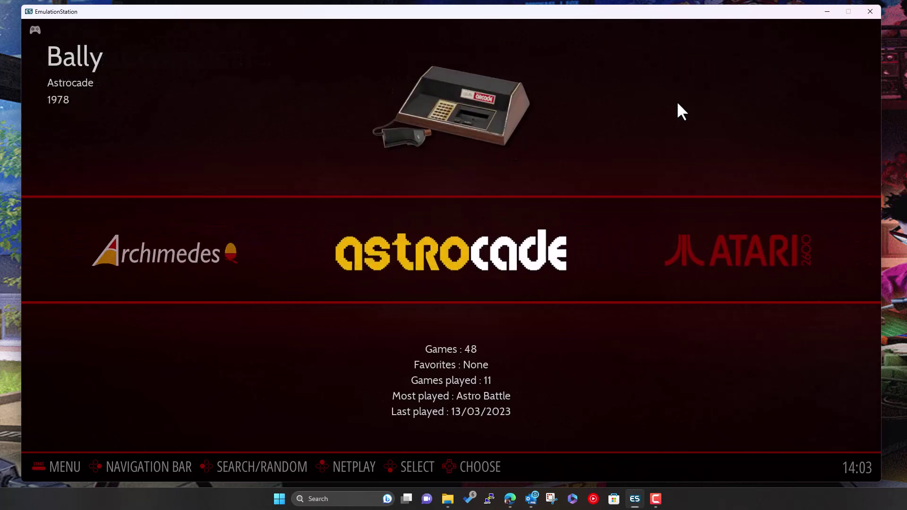
pyautogui.press('Right')
pyautogui.press('Left')
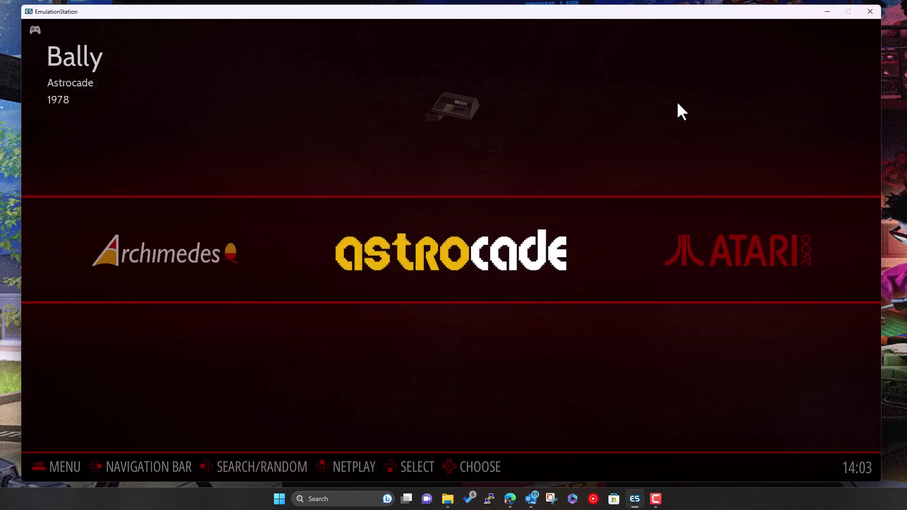
pyautogui.press('Right')
pyautogui.press('Right')
# Continue to Atari ST, Atomiswave and Commodore 128, then step back via Acorn Atom and Archimedes to Amstrad CPC
pyautogui.press('Right')
pyautogui.press('Right')
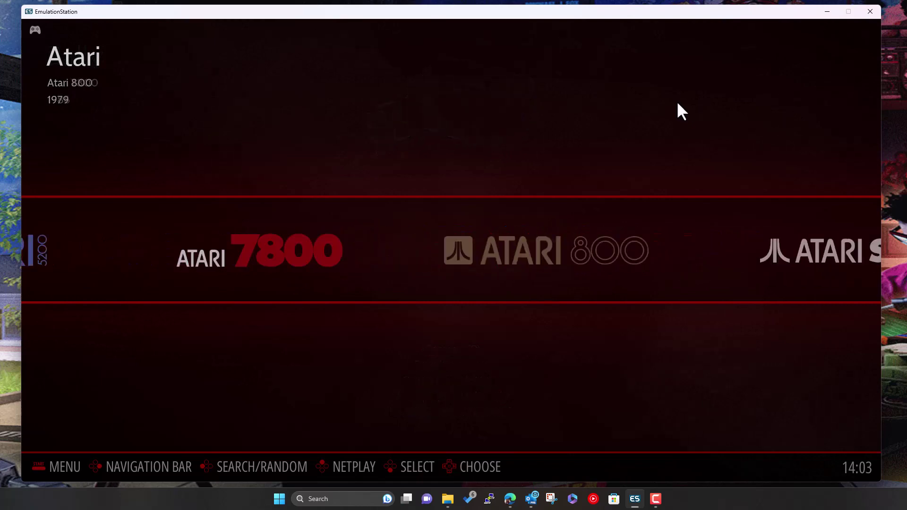
pyautogui.press('Right')
pyautogui.press('Right')
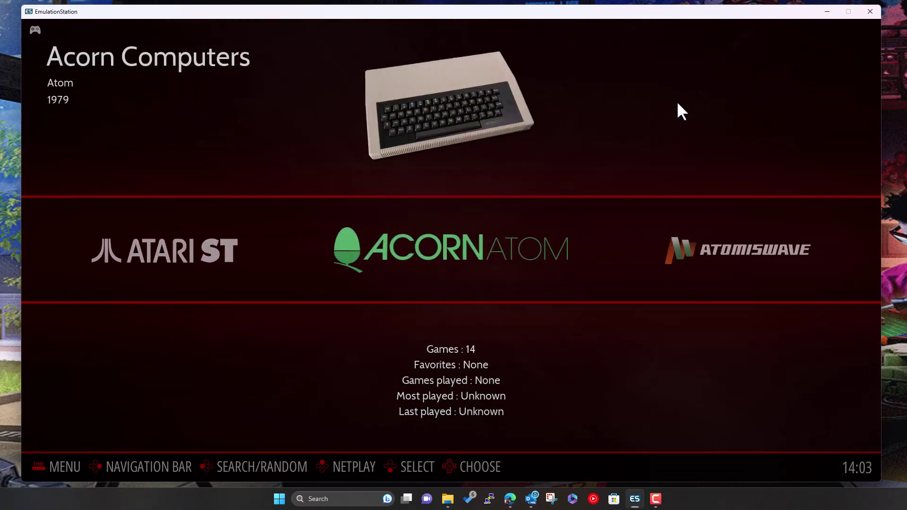
pyautogui.press('Right')
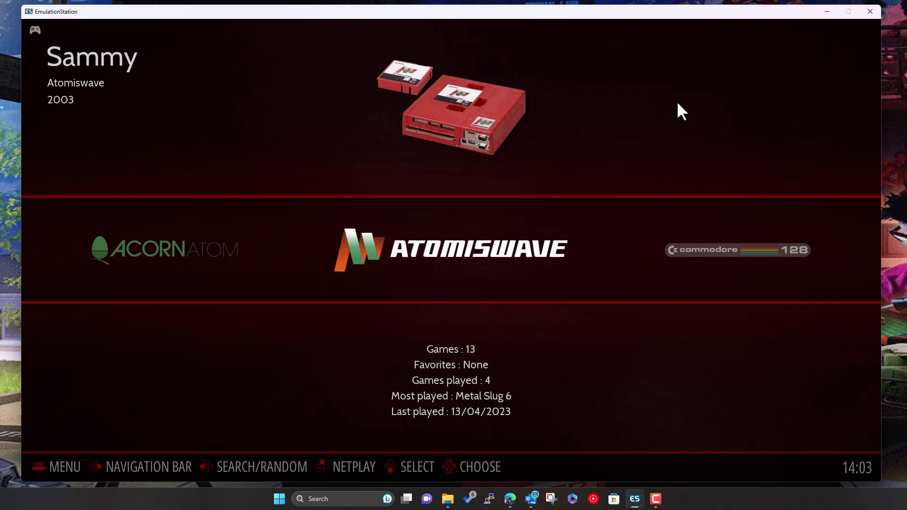
pyautogui.press('Right')
pyautogui.press('Right')
pyautogui.press('Right')
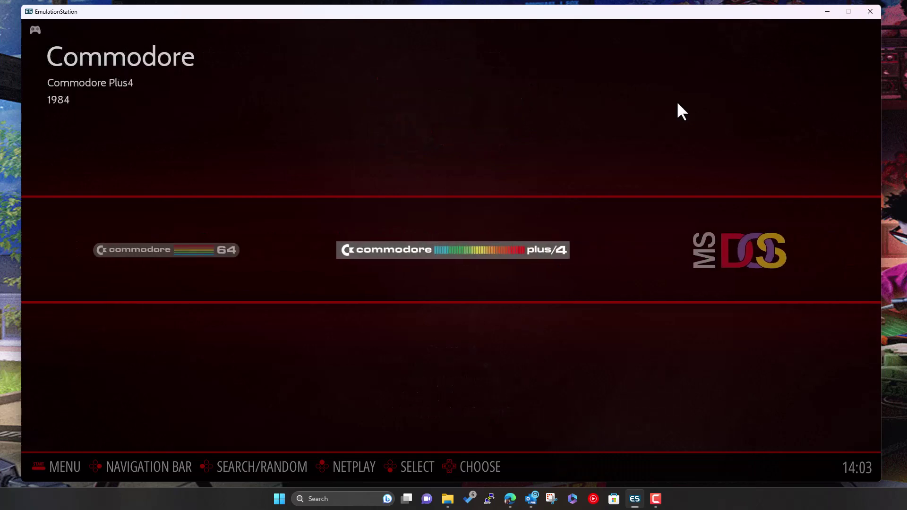
pyautogui.press('Left')
pyautogui.press('Left')
pyautogui.press('Left')
pyautogui.press('Left')
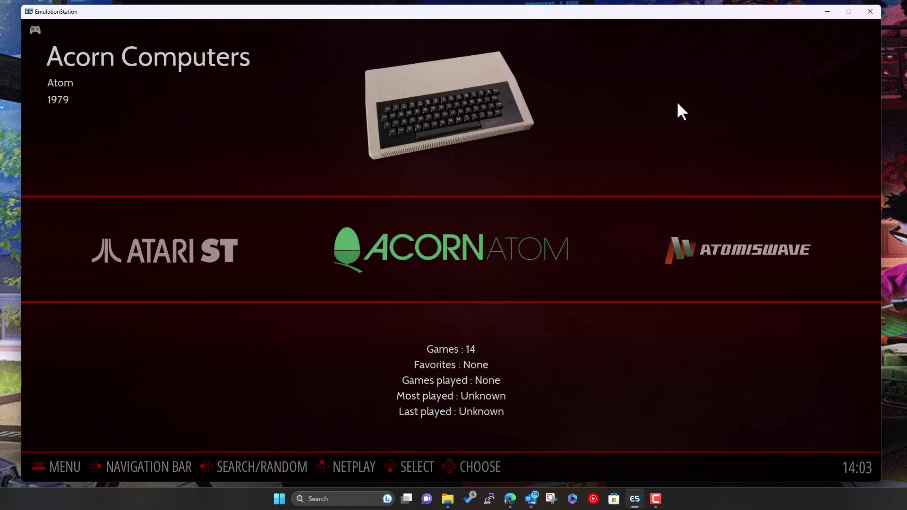
pyautogui.press('Right')
pyautogui.press('Left')
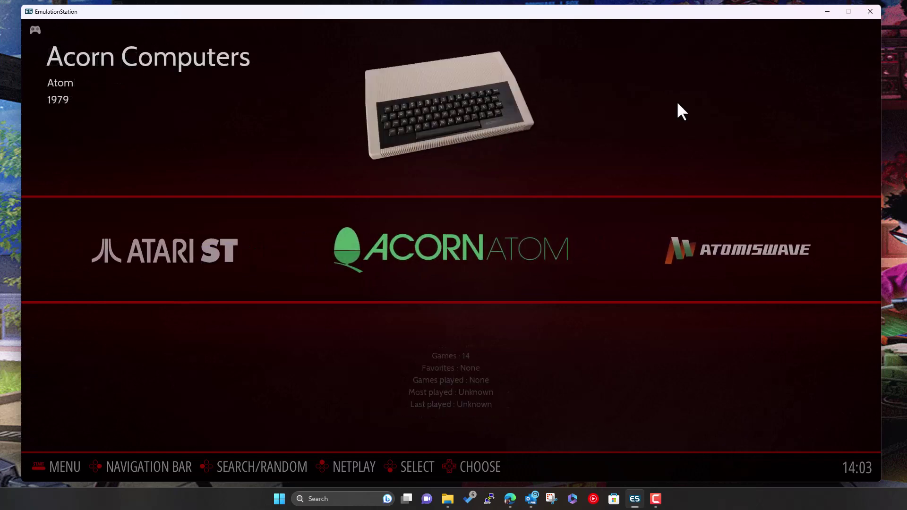
pyautogui.press('Left')
pyautogui.press('Left')
pyautogui.press('Left')
pyautogui.press('Left')
pyautogui.press('Left')
pyautogui.press('Left')
pyautogui.press('Left')
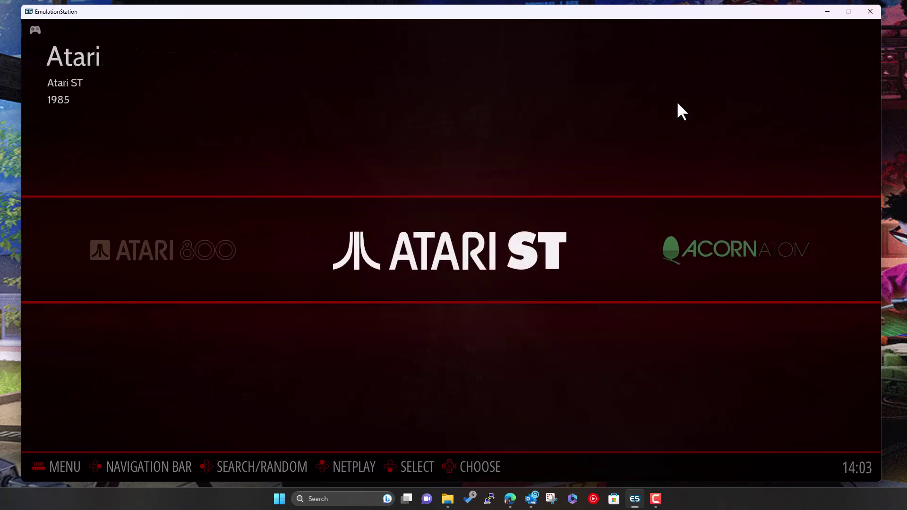
pyautogui.press('Left')
pyautogui.press('Left')
pyautogui.press('Left')
pyautogui.press('Left')
pyautogui.press('Left')
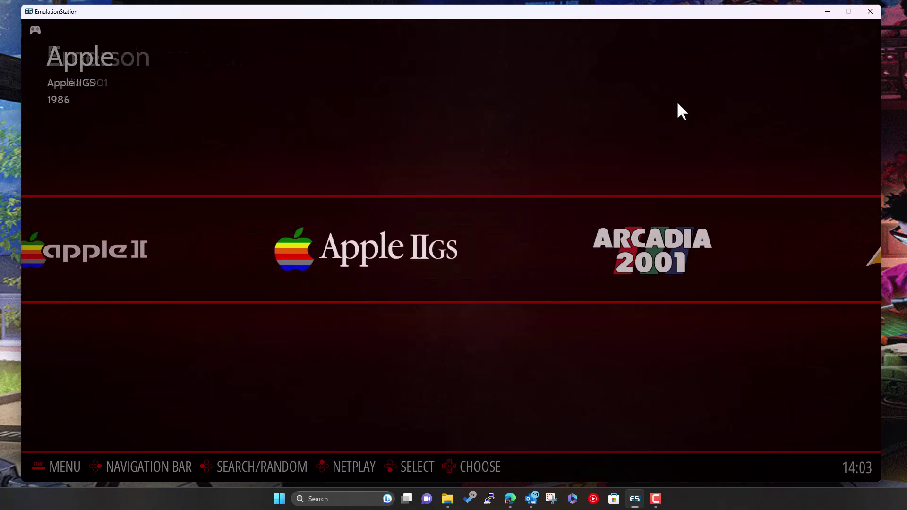
pyautogui.press('Left')
pyautogui.press('Left')
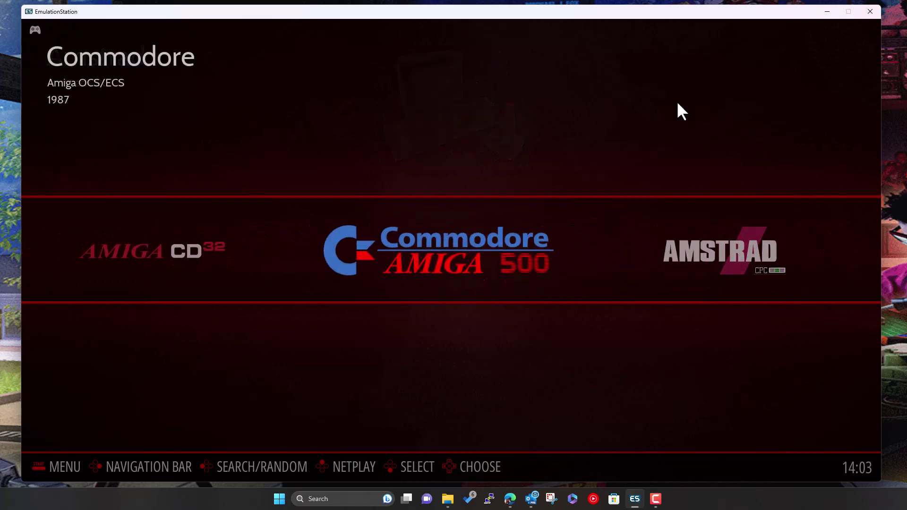